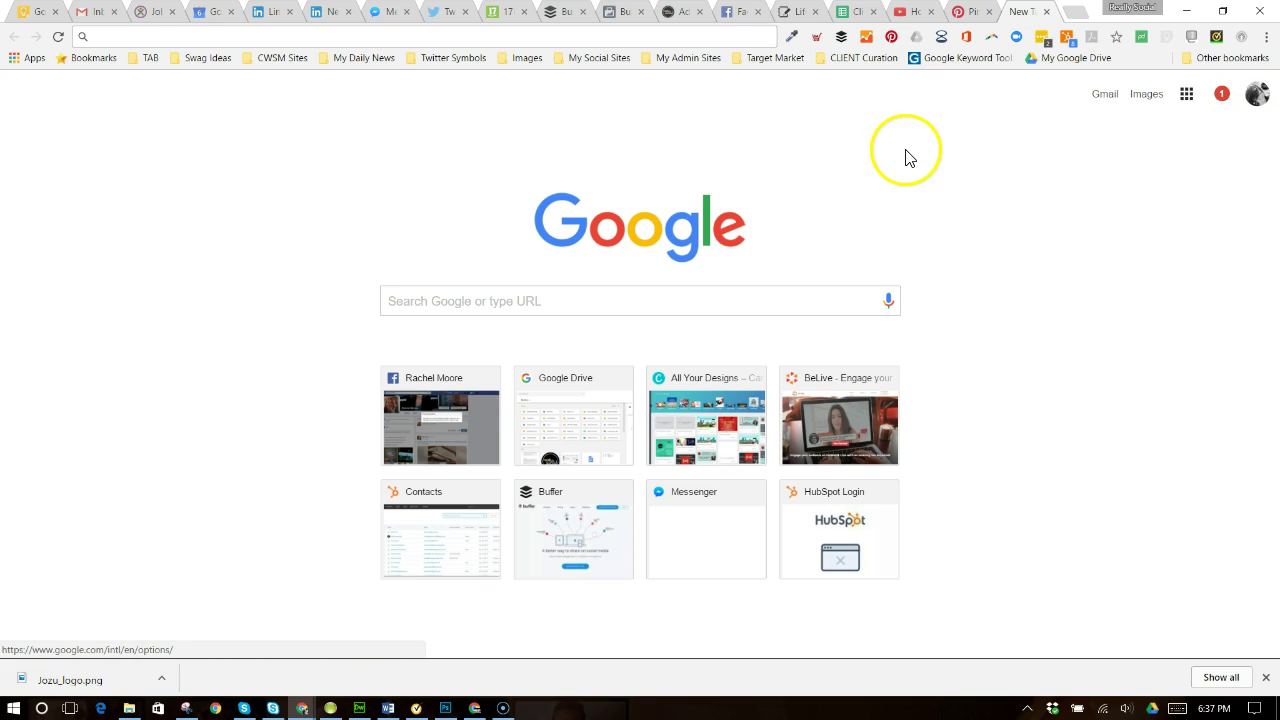
- Search Google for 'Google Analytics' from the Chrome address bar
{"action": "left_click", "coordinate": [381, 39]}
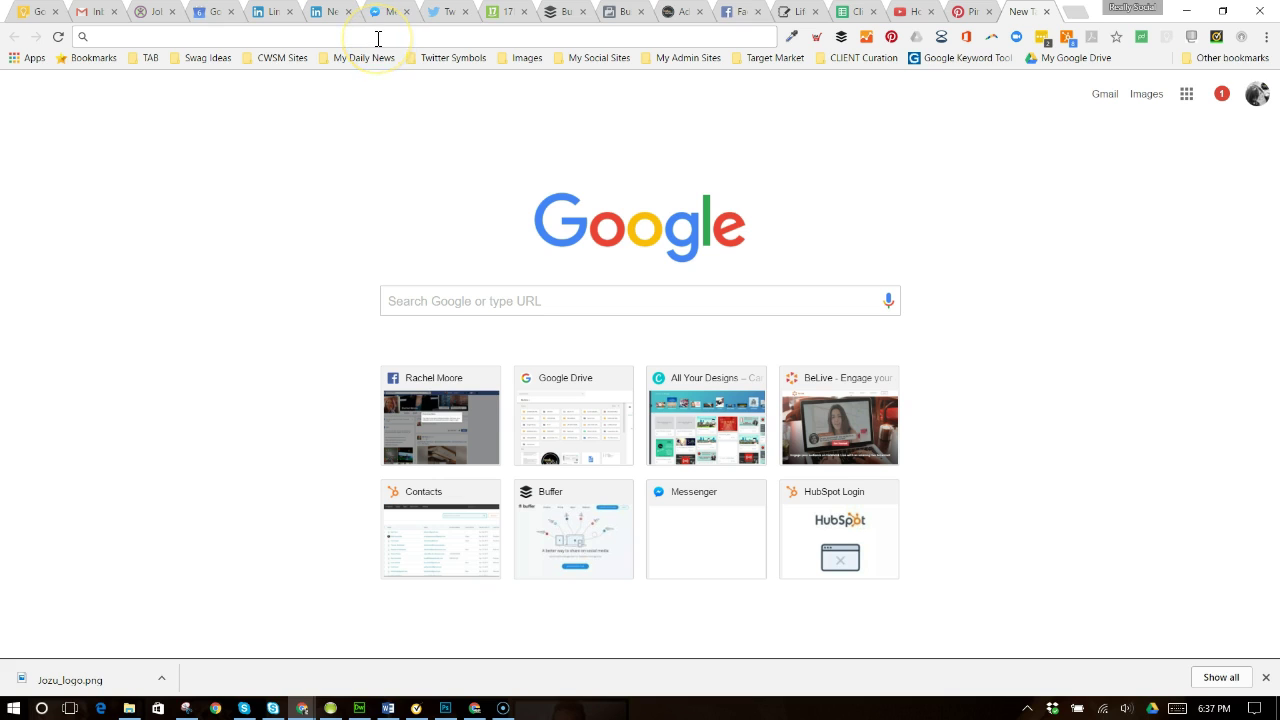
{"action": "type", "text": "analytics."}
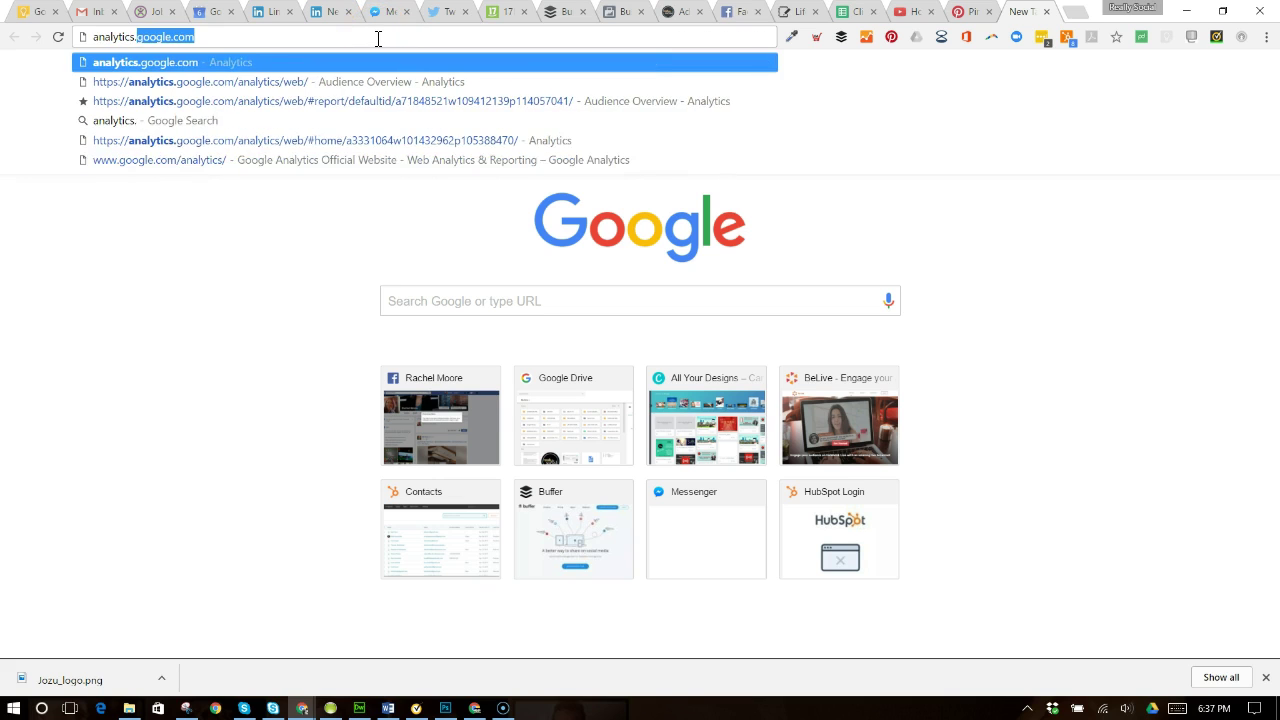
{"action": "type", "text": "google.com"}
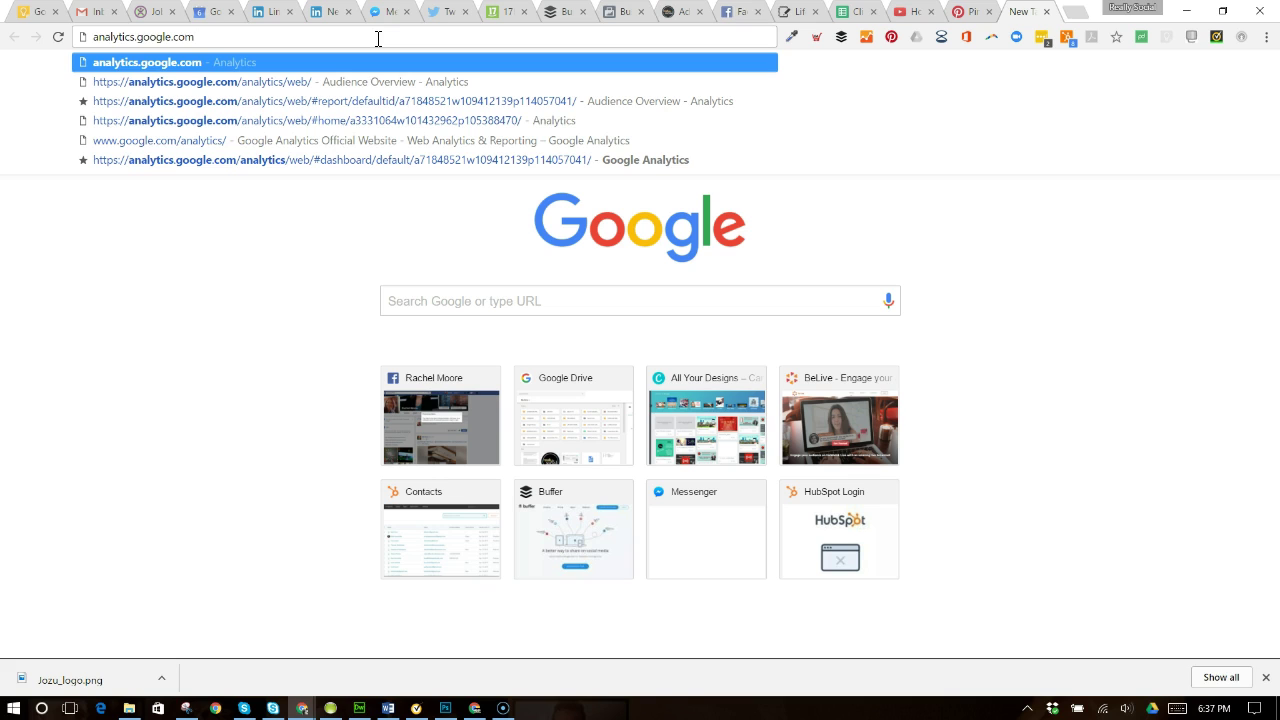
{"action": "key", "text": "BackSpace"}
{"action": "key", "text": "BackSpace"}
{"action": "key", "text": "BackSpace"}
{"action": "key", "text": "BackSpace"}
{"action": "key", "text": "BackSpace"}
{"action": "key", "text": "BackSpace"}
{"action": "key", "text": "BackSpace"}
{"action": "key", "text": "BackSpace"}
{"action": "key", "text": "BackSpace"}
{"action": "key", "text": "BackSpace"}
{"action": "key", "text": "BackSpace"}
{"action": "key", "text": "BackSpace"}
{"action": "key", "text": "BackSpace"}
{"action": "key", "text": "BackSpace"}
{"action": "key", "text": "BackSpace"}
{"action": "key", "text": "BackSpace"}
{"action": "key", "text": "BackSpace"}
{"action": "key", "text": "BackSpace"}
{"action": "key", "text": "BackSpace"}
{"action": "key", "text": "BackSpace"}
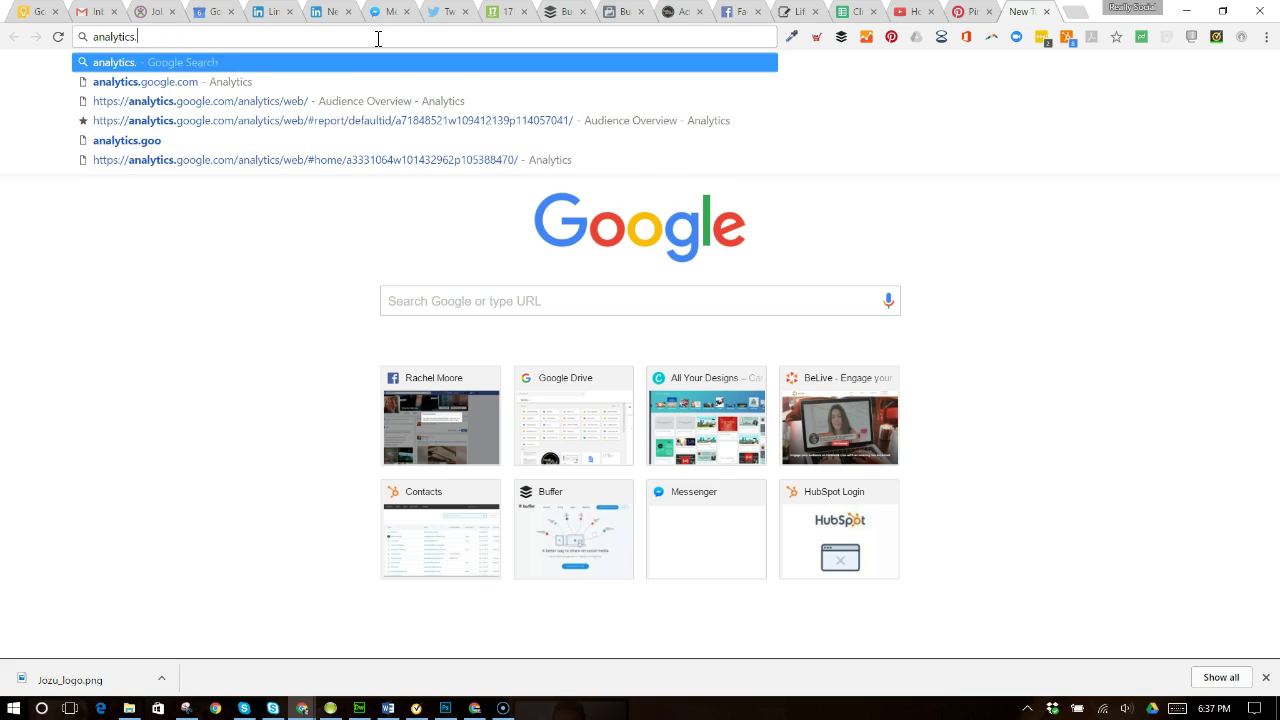
{"action": "type", "text": "Googl"}
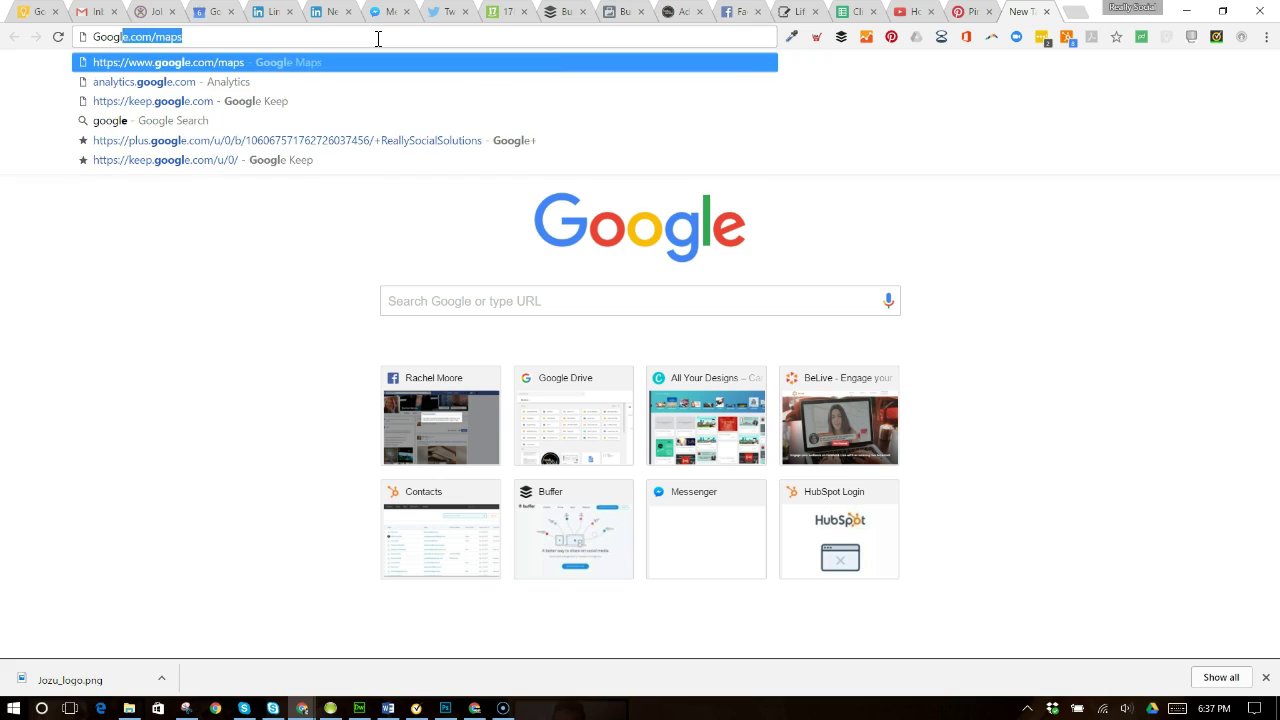
{"action": "type", "text": "e Analytics"}
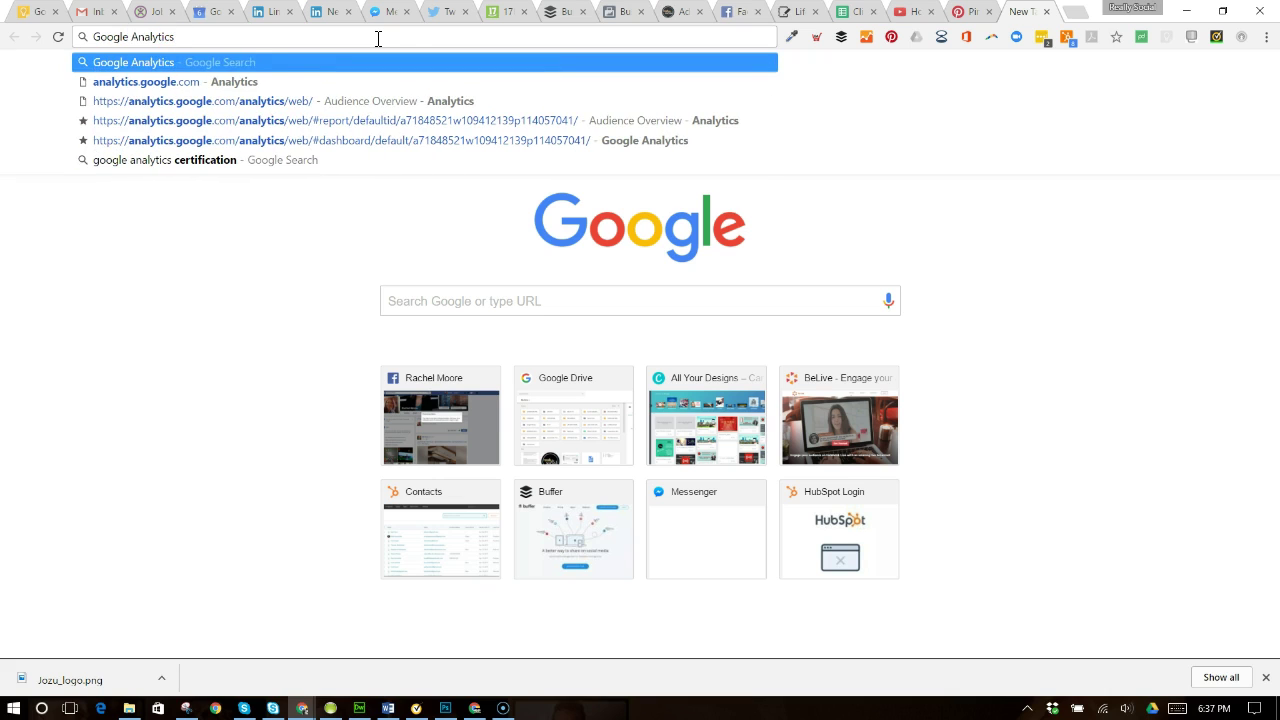
{"action": "key", "text": "Return"}
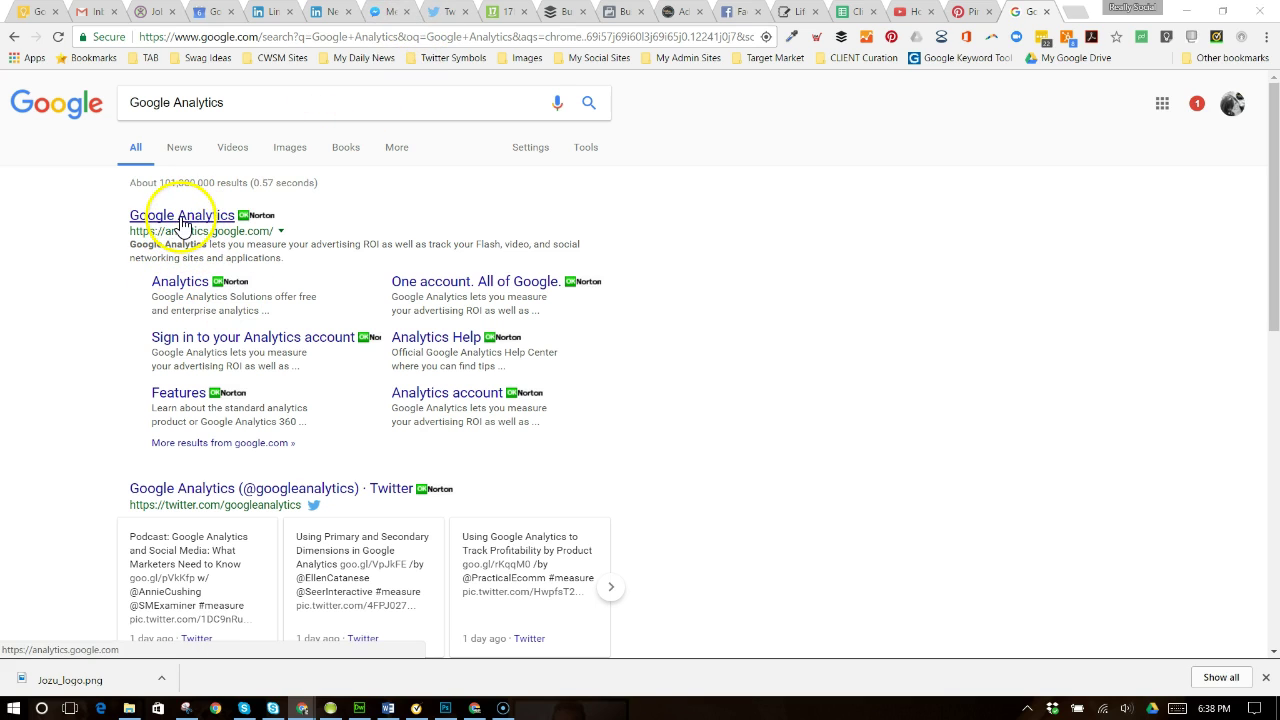
- Open the Google Analytics site from the search results
{"action": "left_click", "coordinate": [172, 220]}
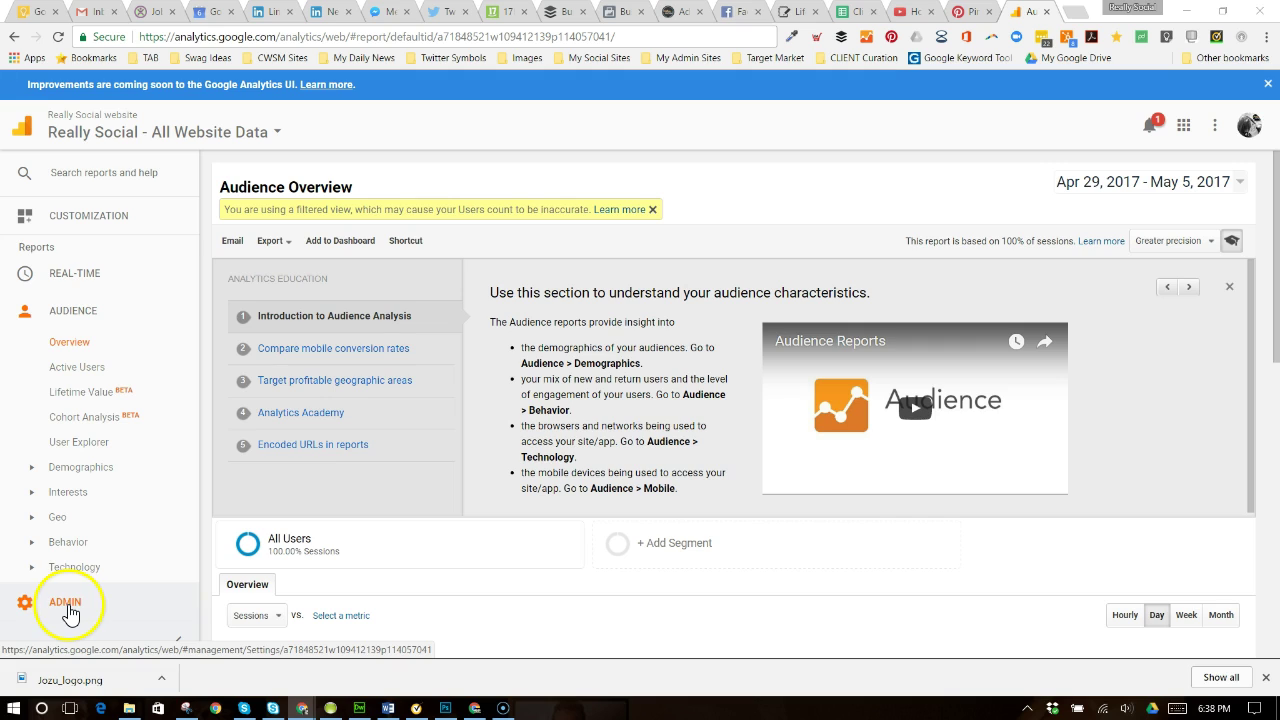
- Go to Admin and open User Management for the Really Social website property
{"action": "left_click", "coordinate": [66, 610]}
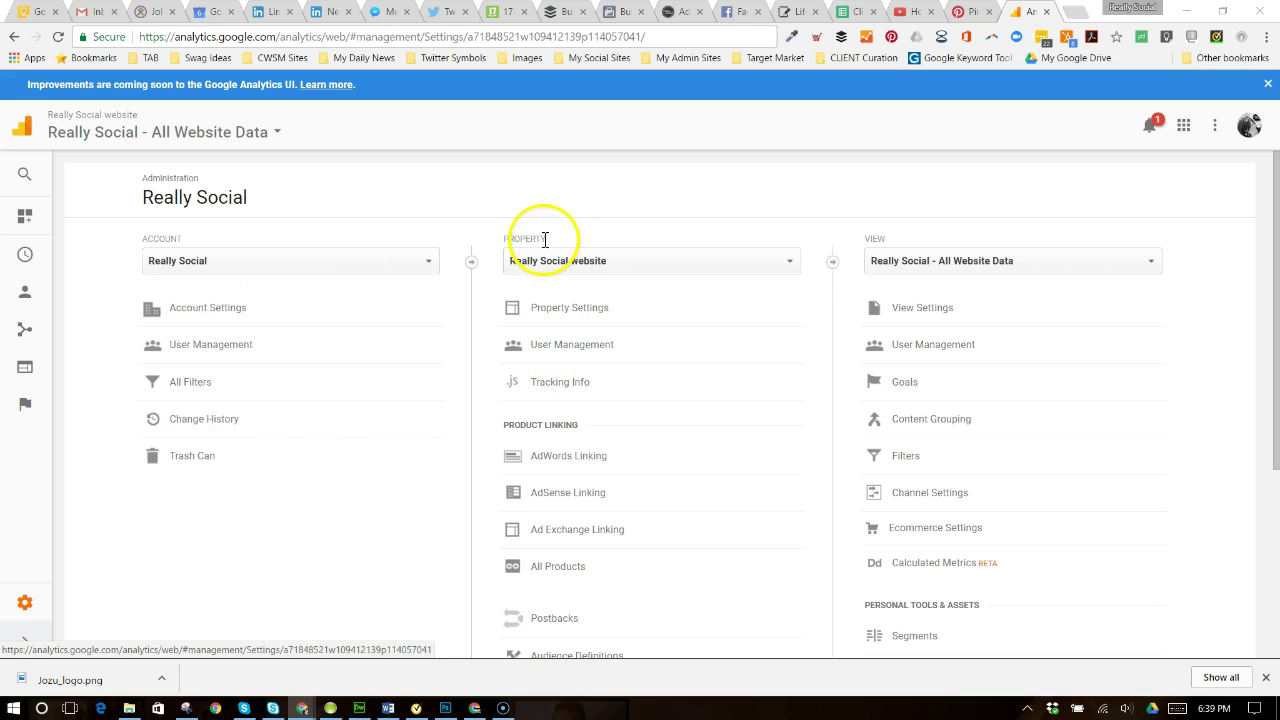
{"action": "left_click", "coordinate": [528, 354]}
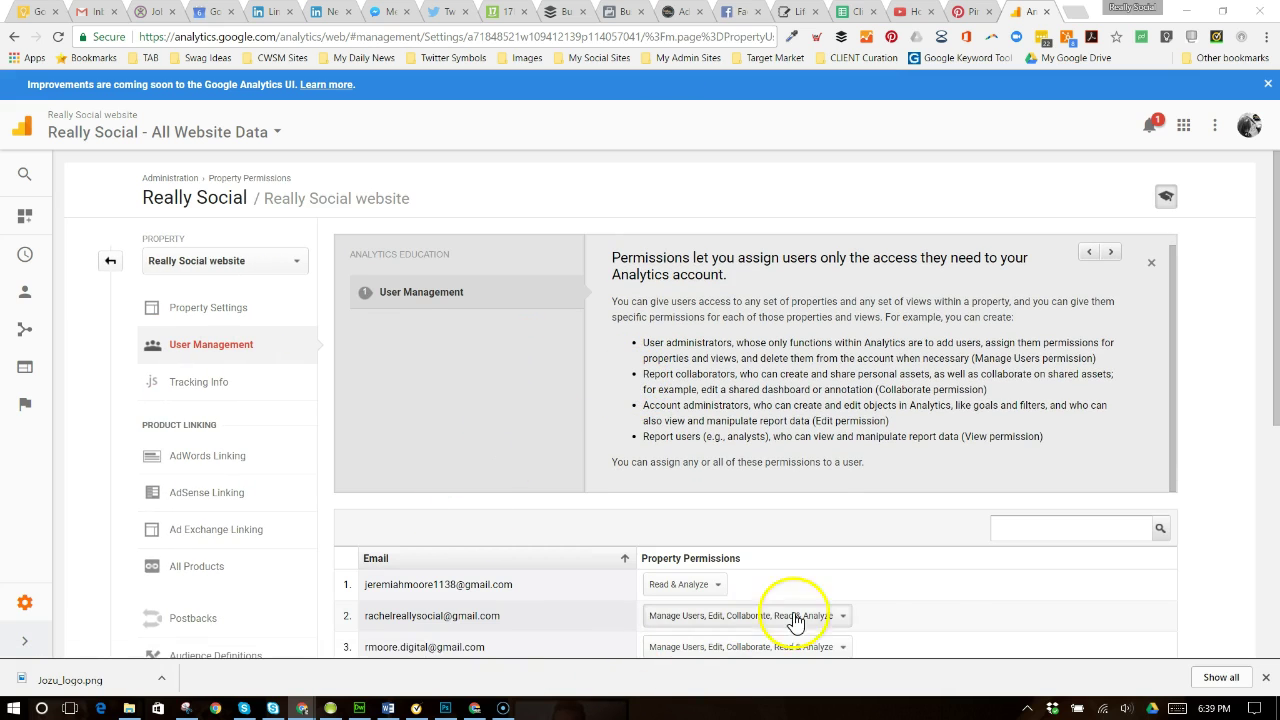
{"action": "scroll", "coordinate": [900, 600], "scroll_direction": "down", "scroll_amount": 2}
{"action": "scroll", "coordinate": [805, 620], "scroll_direction": "down", "scroll_amount": 1}
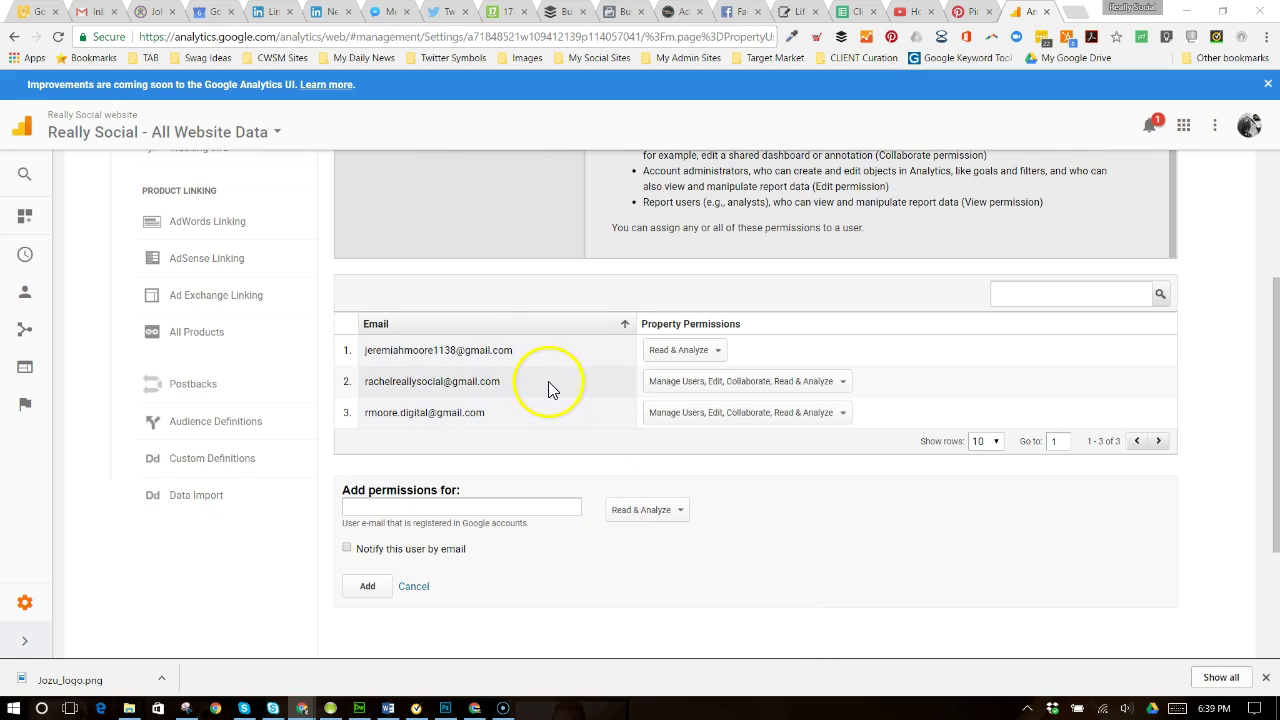
{"action": "scroll", "coordinate": [550, 386], "scroll_direction": "up", "scroll_amount": 1}
{"action": "scroll", "coordinate": [550, 503], "scroll_direction": "up", "scroll_amount": 2}
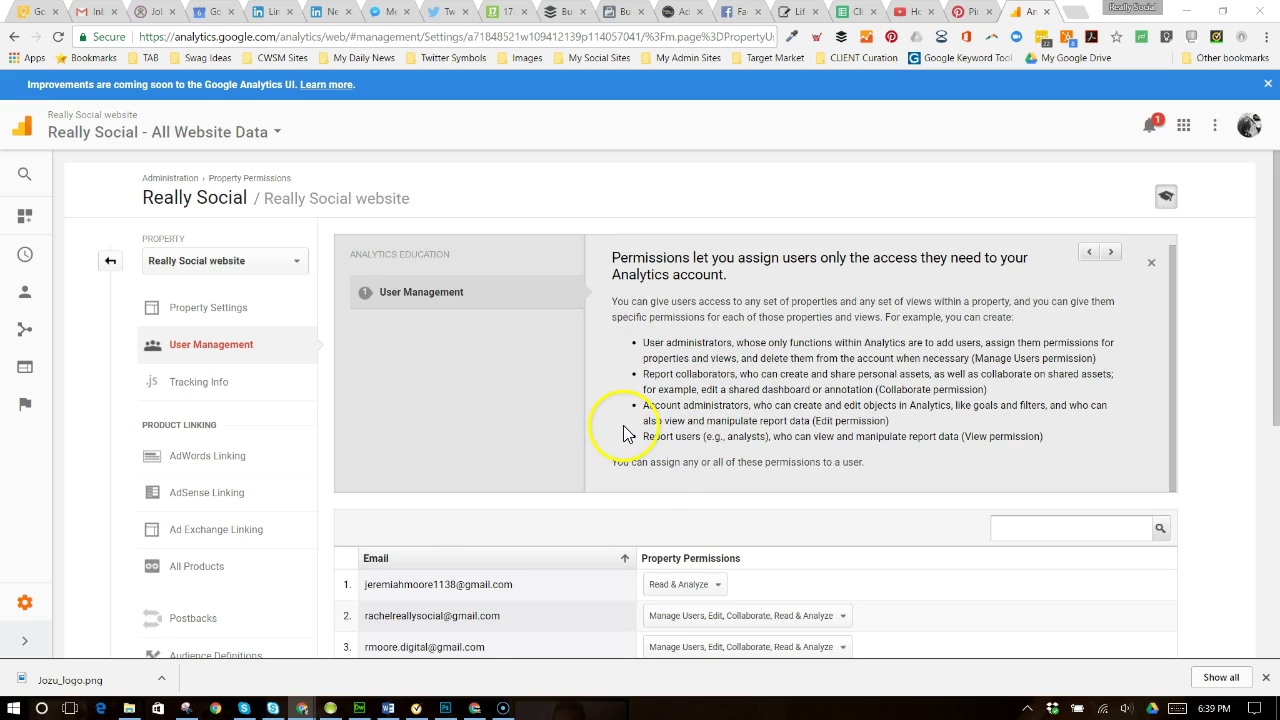
{"action": "scroll", "coordinate": [620, 430], "scroll_direction": "down", "scroll_amount": 2}
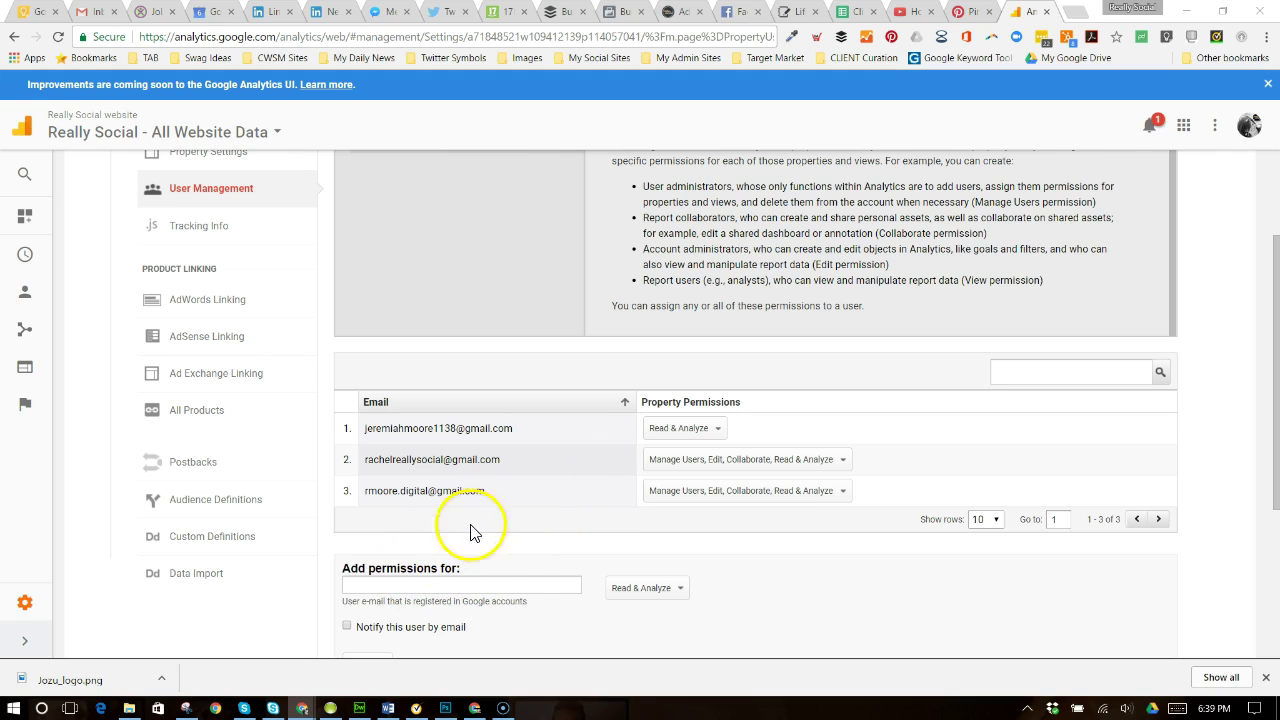
- Enter the new user's Gmail address in the Add permissions for field
{"action": "left_click", "coordinate": [511, 587]}
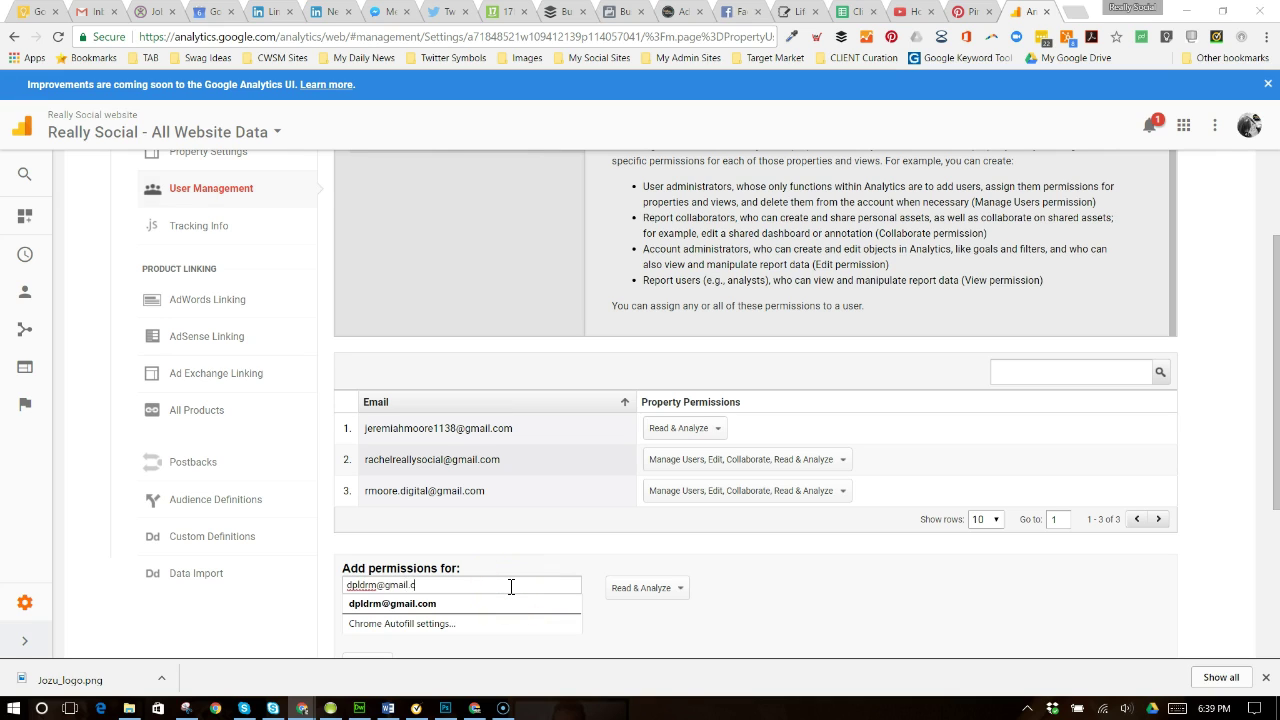
{"action": "left_click", "coordinate": [523, 551]}
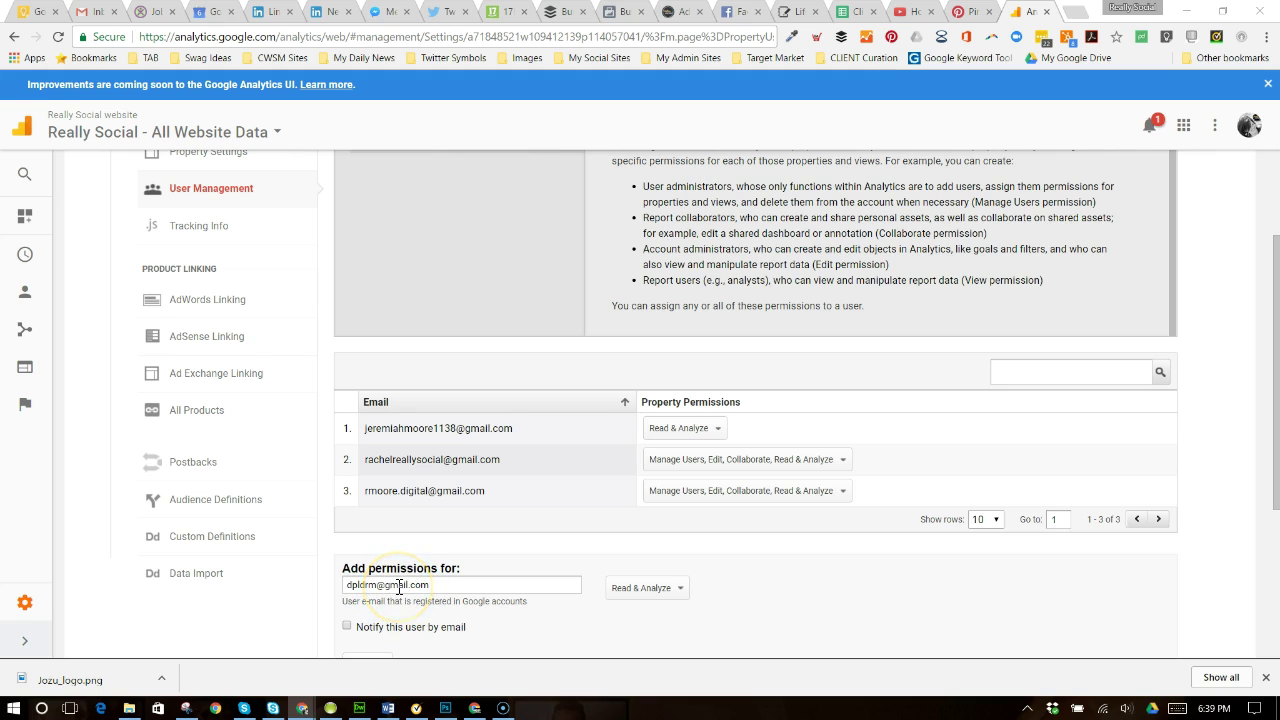
{"action": "left_click", "coordinate": [388, 588]}
- Give the user Manage Users, Edit, Collaborate and Read & Analyze, with 'Notify this user by email' checked
{"action": "left_click", "coordinate": [642, 590]}
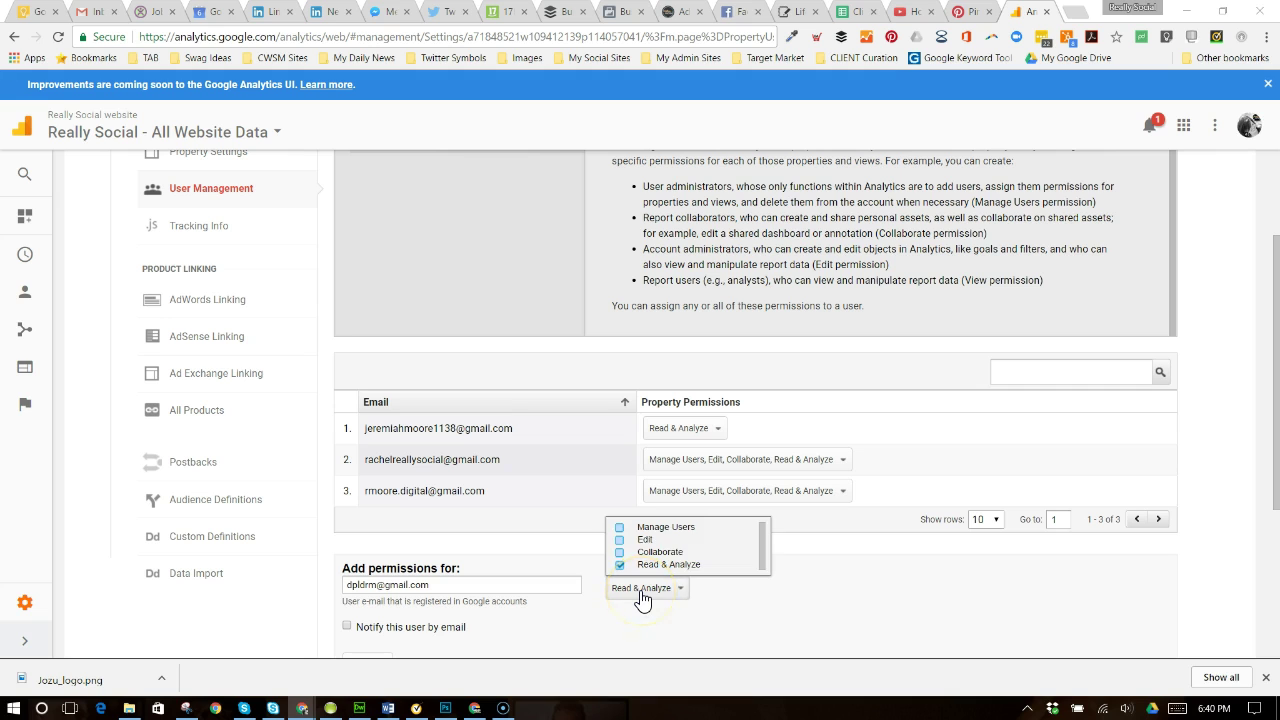
{"action": "left_click", "coordinate": [620, 527]}
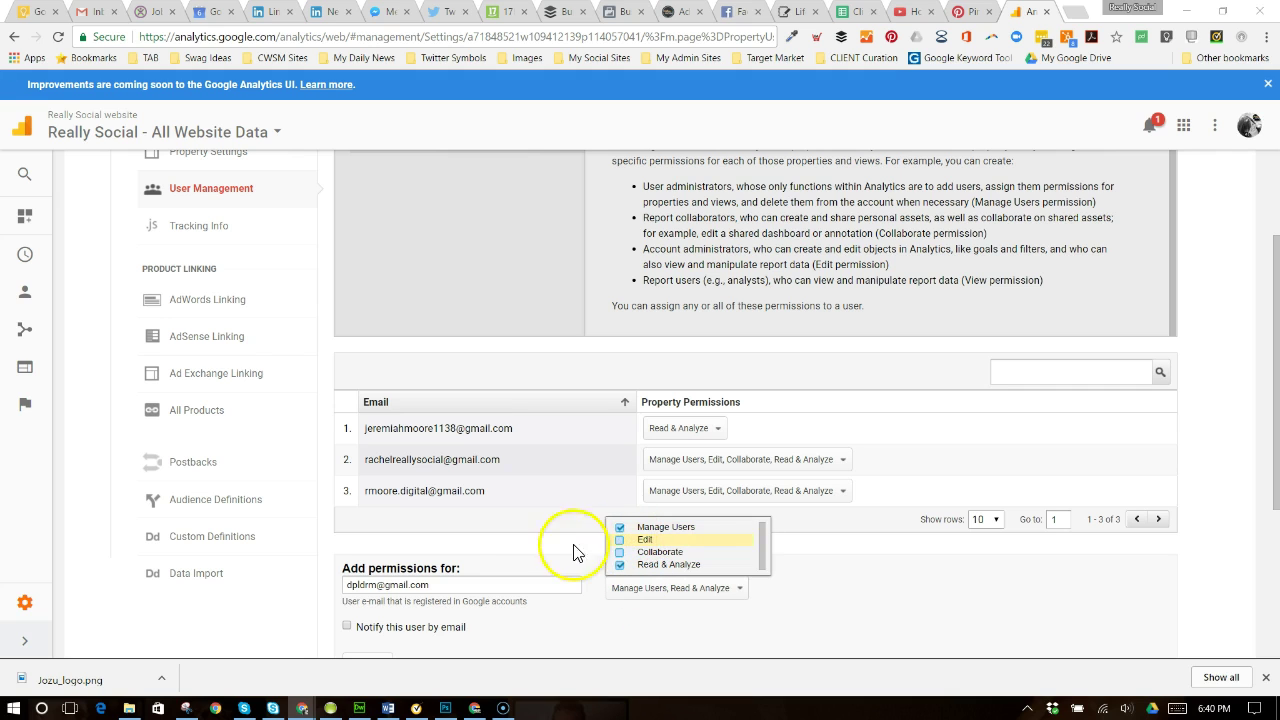
{"action": "left_click", "coordinate": [621, 540]}
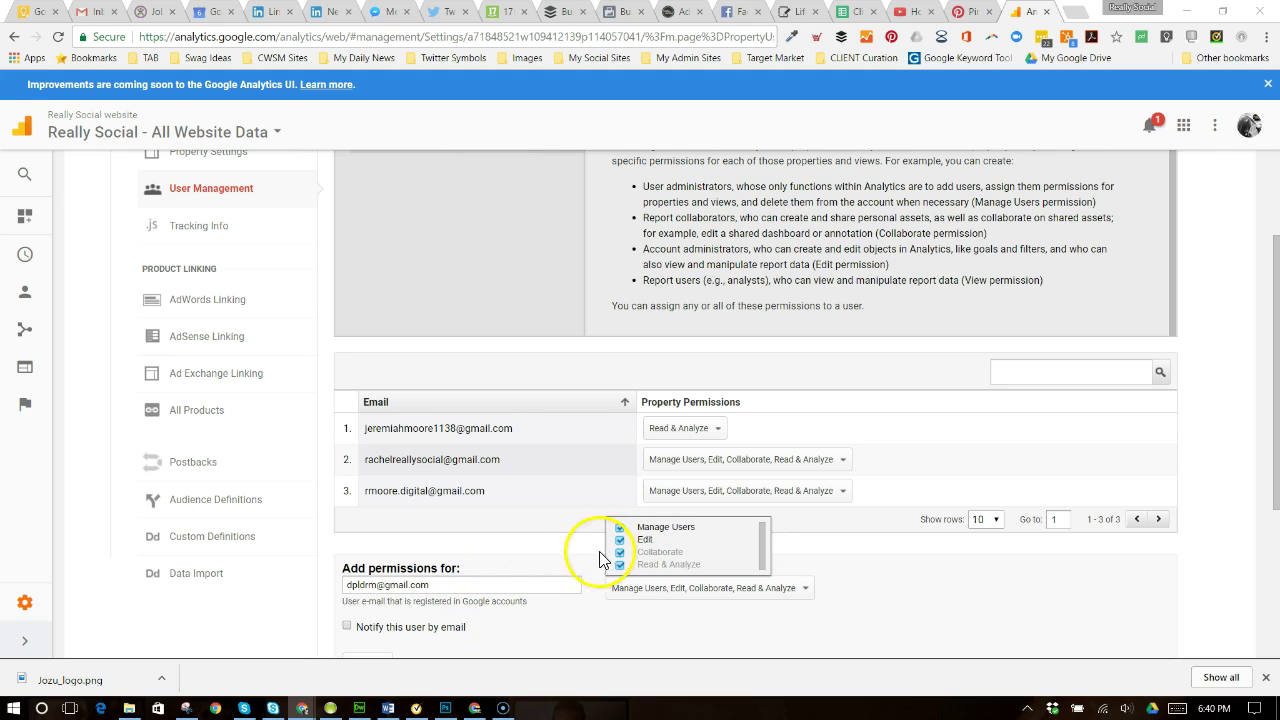
{"action": "left_click", "coordinate": [620, 528]}
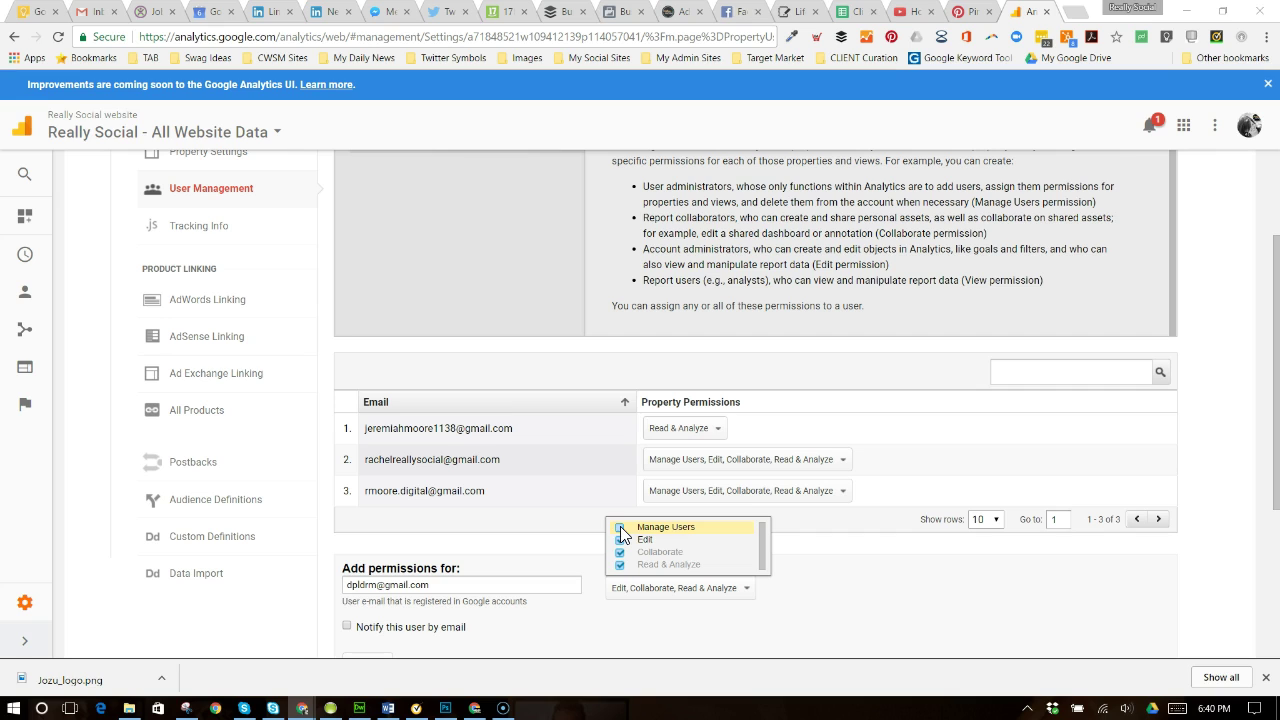
{"action": "left_click", "coordinate": [621, 534]}
{"action": "left_click", "coordinate": [620, 528]}
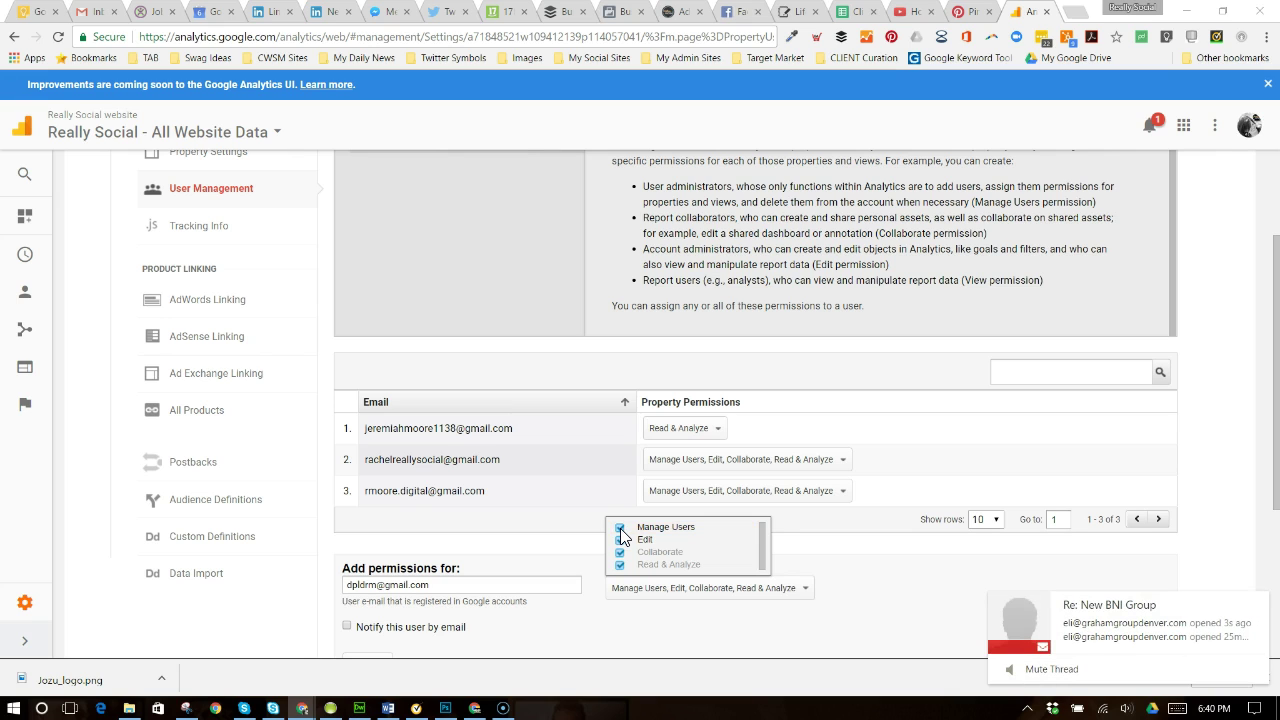
{"action": "left_click", "coordinate": [628, 530]}
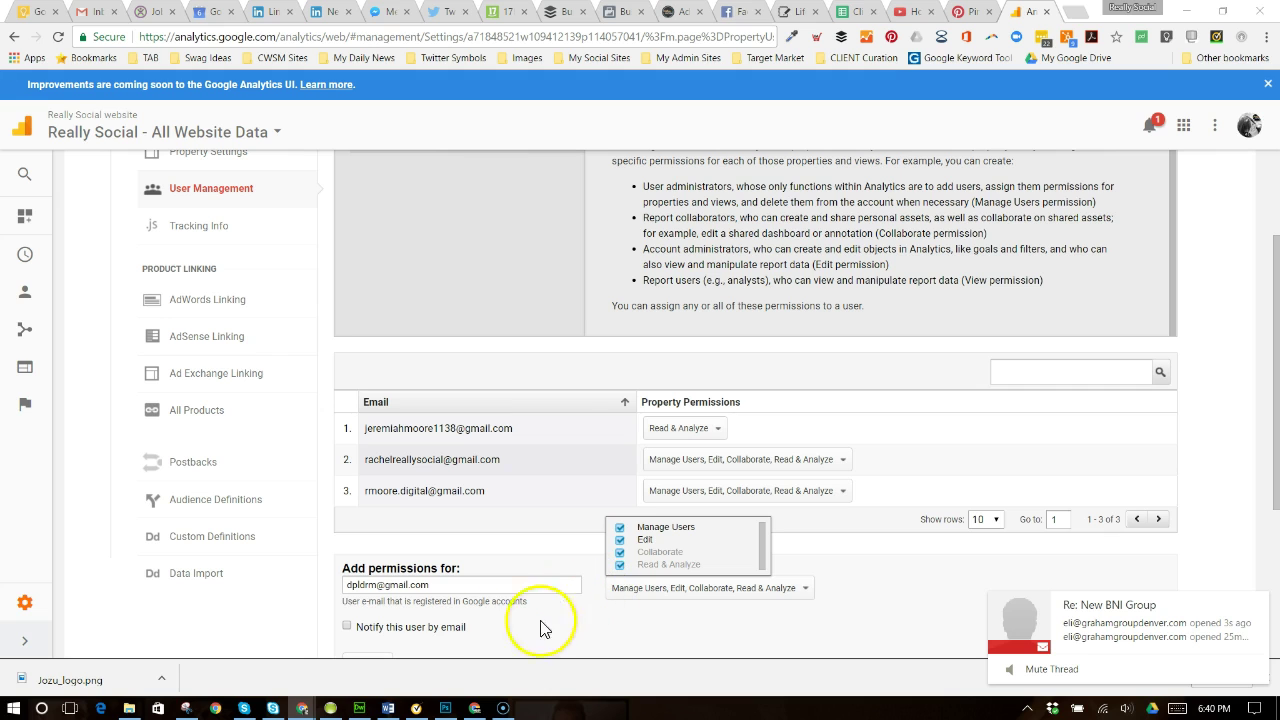
{"action": "left_click", "coordinate": [349, 630]}
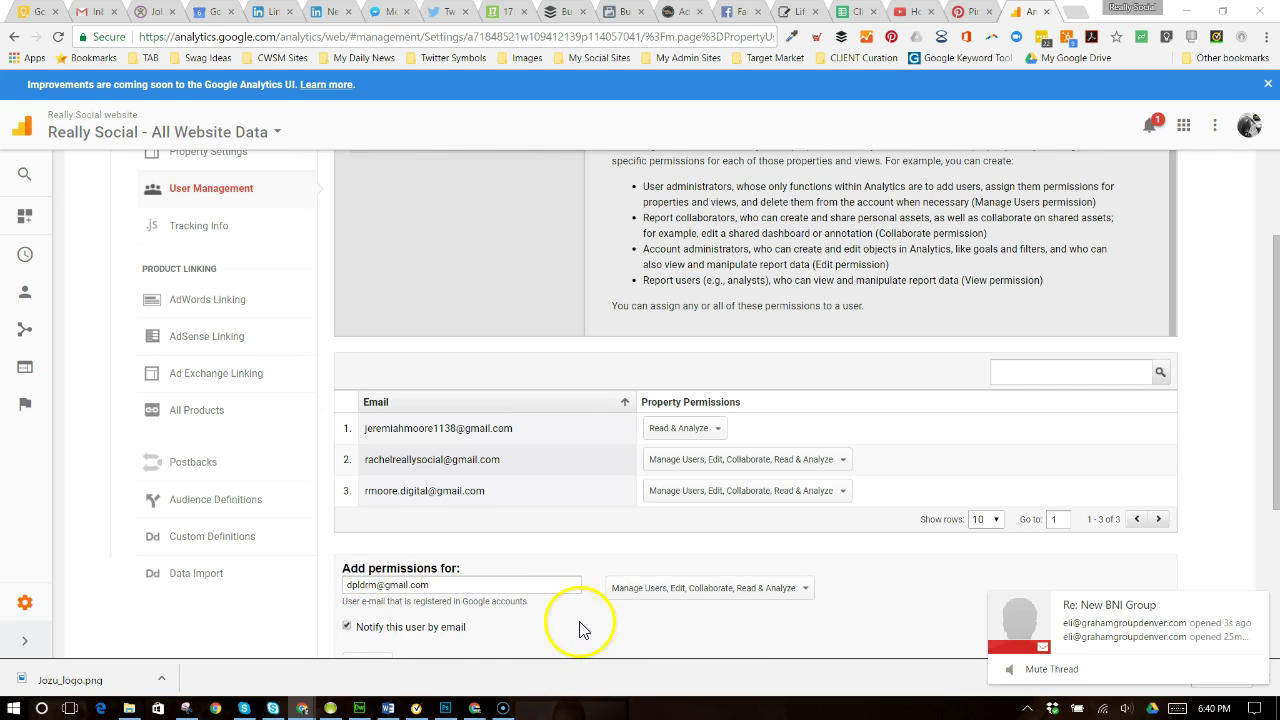
{"action": "scroll", "coordinate": [575, 600], "scroll_direction": "down", "scroll_amount": 2}
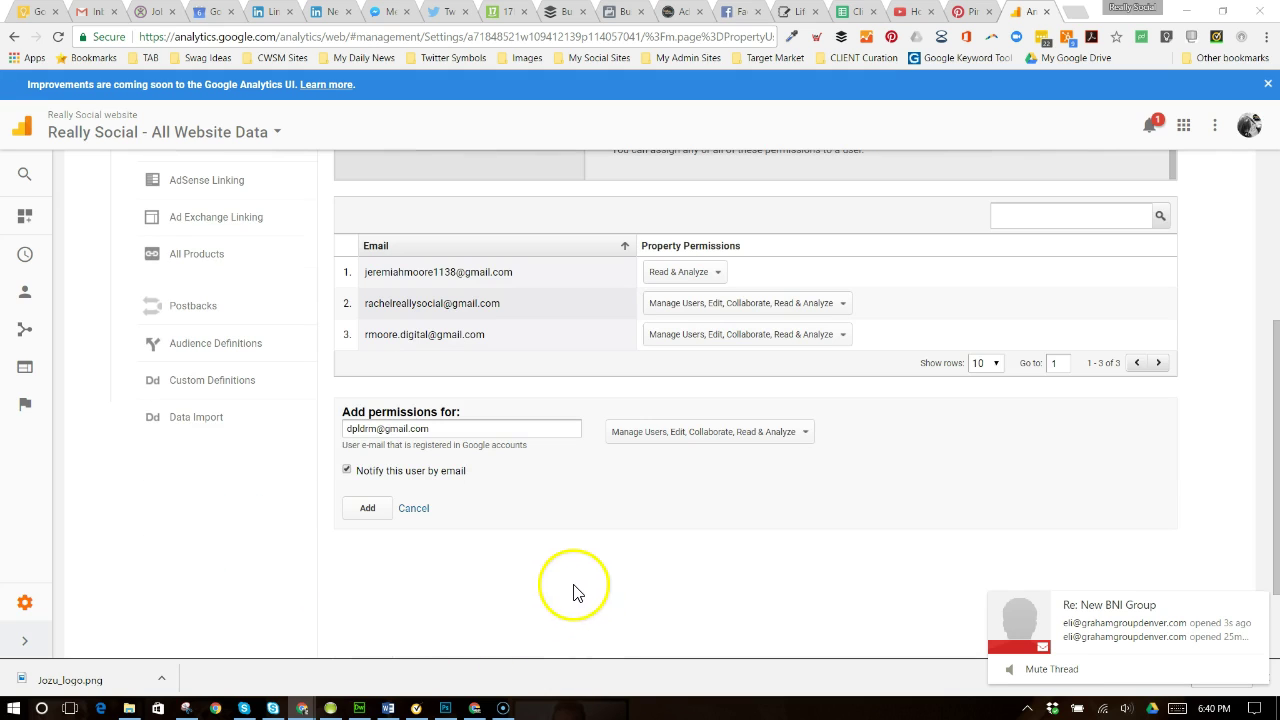
- Add the user and confirm the new e-mail appears in the property's user table
{"action": "left_click", "coordinate": [367, 508]}
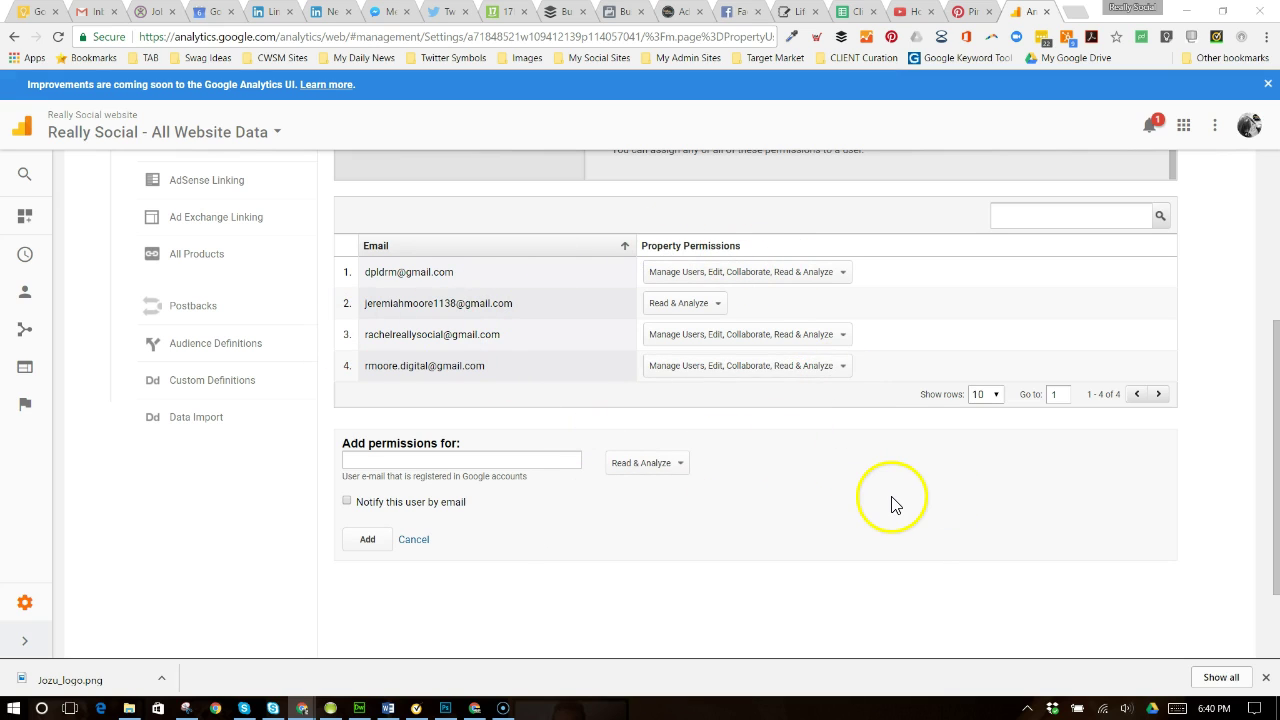
{"action": "scroll", "coordinate": [434, 277], "scroll_direction": "up", "scroll_amount": 1}
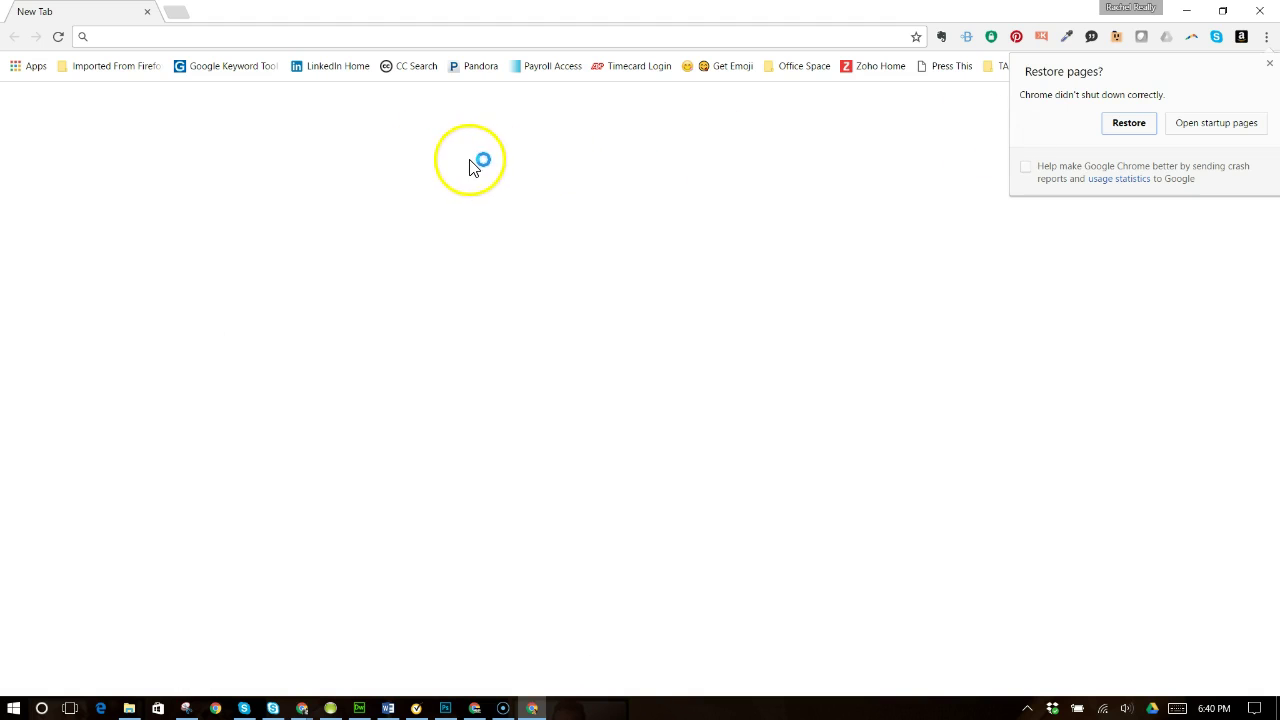
- In the second Chrome profile, search for 'google analytics' and open the Analytics site
{"action": "left_click", "coordinate": [1270, 65]}
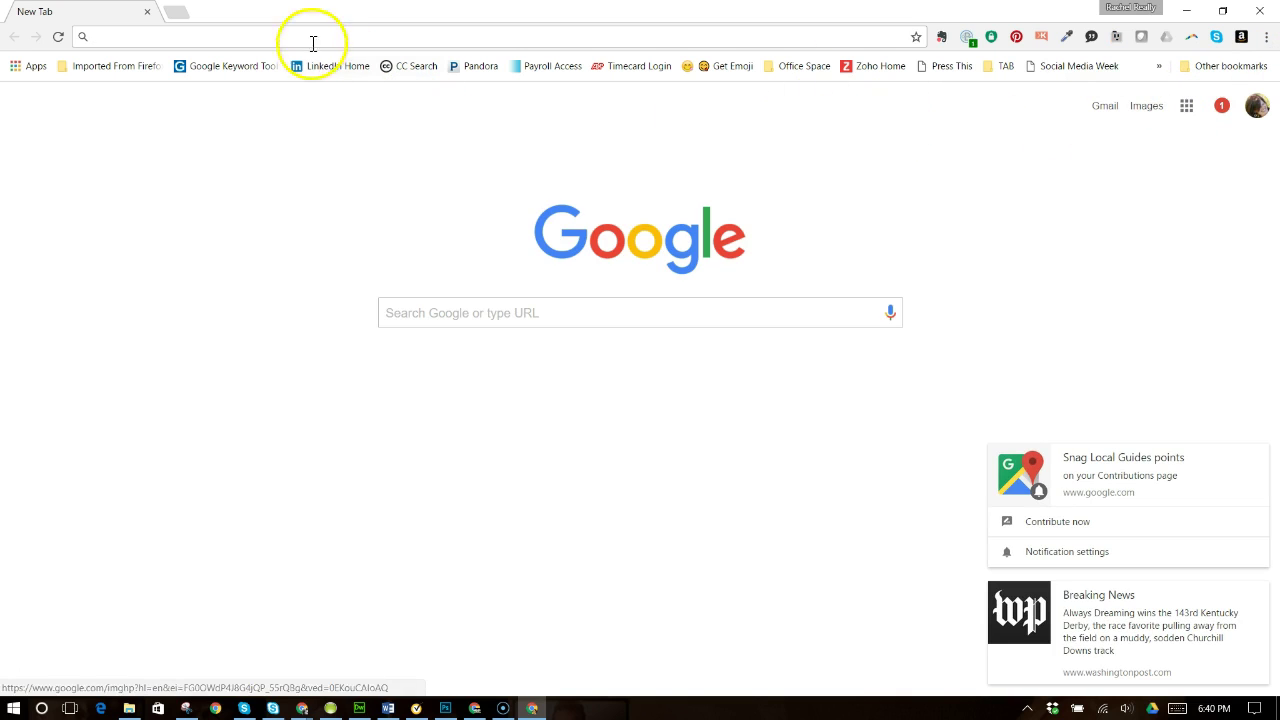
{"action": "type", "text": "go"}
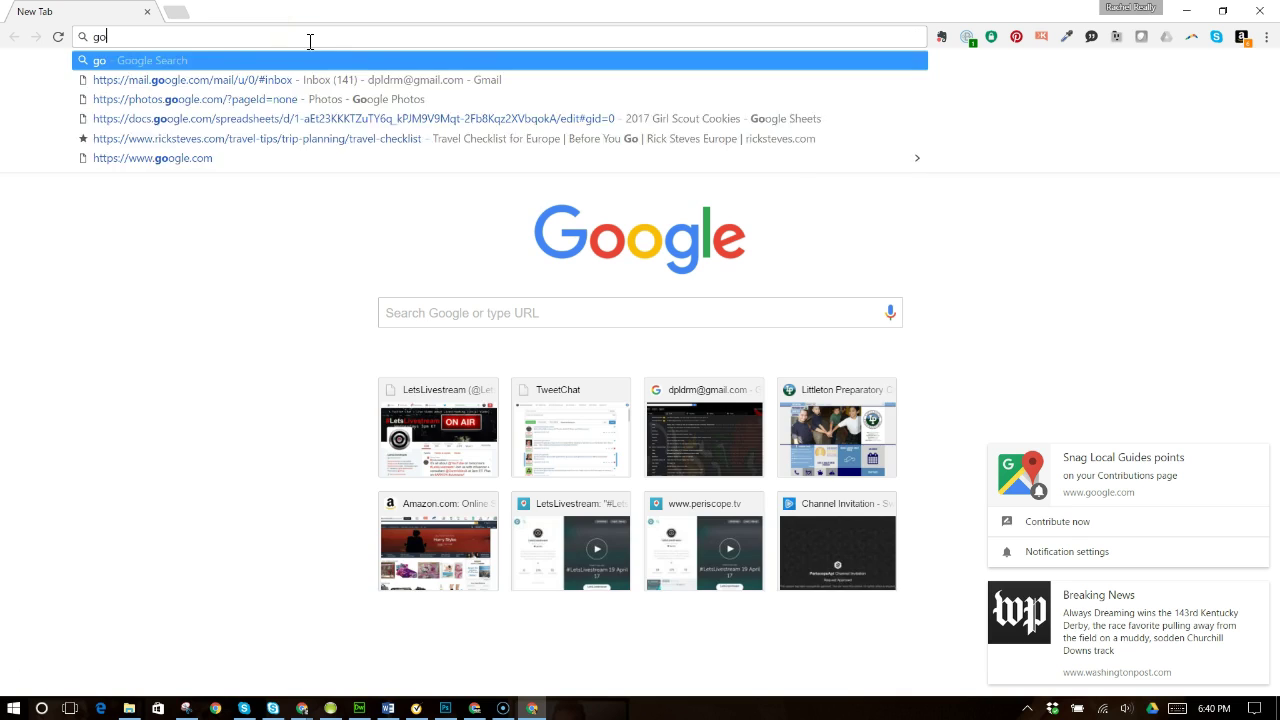
{"action": "type", "text": "ogle analytics"}
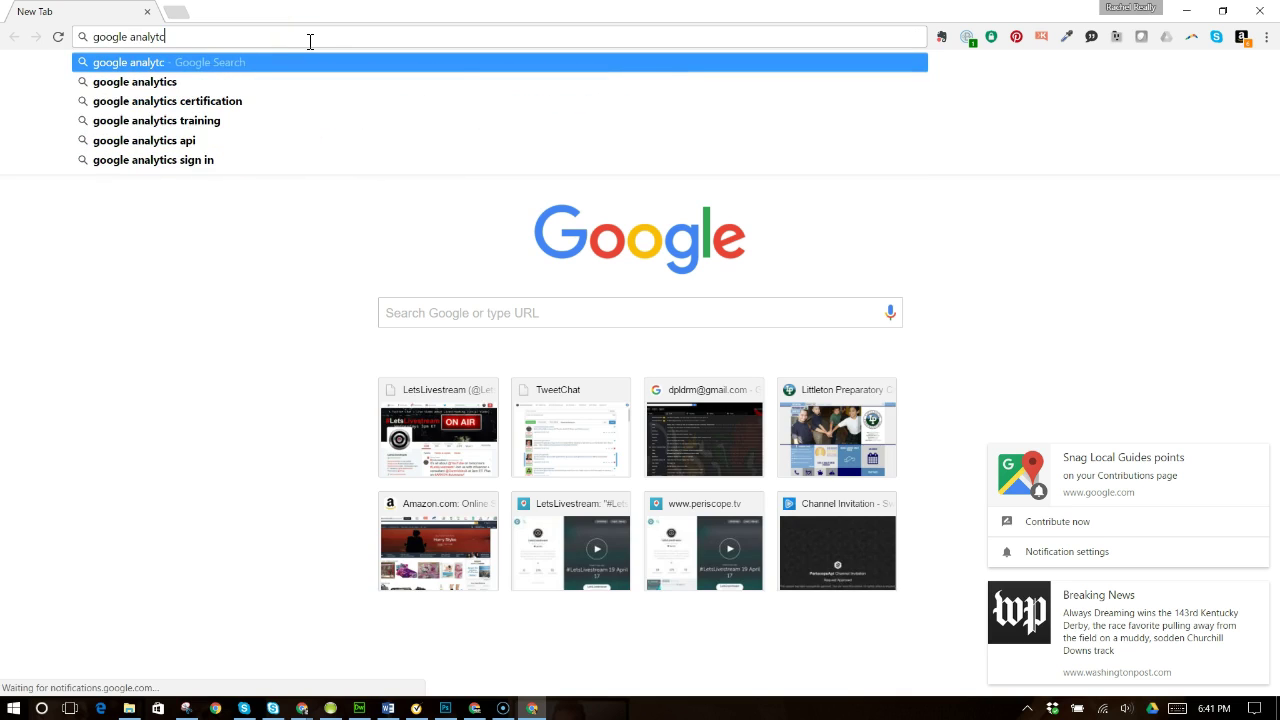
{"action": "key", "text": "Return"}
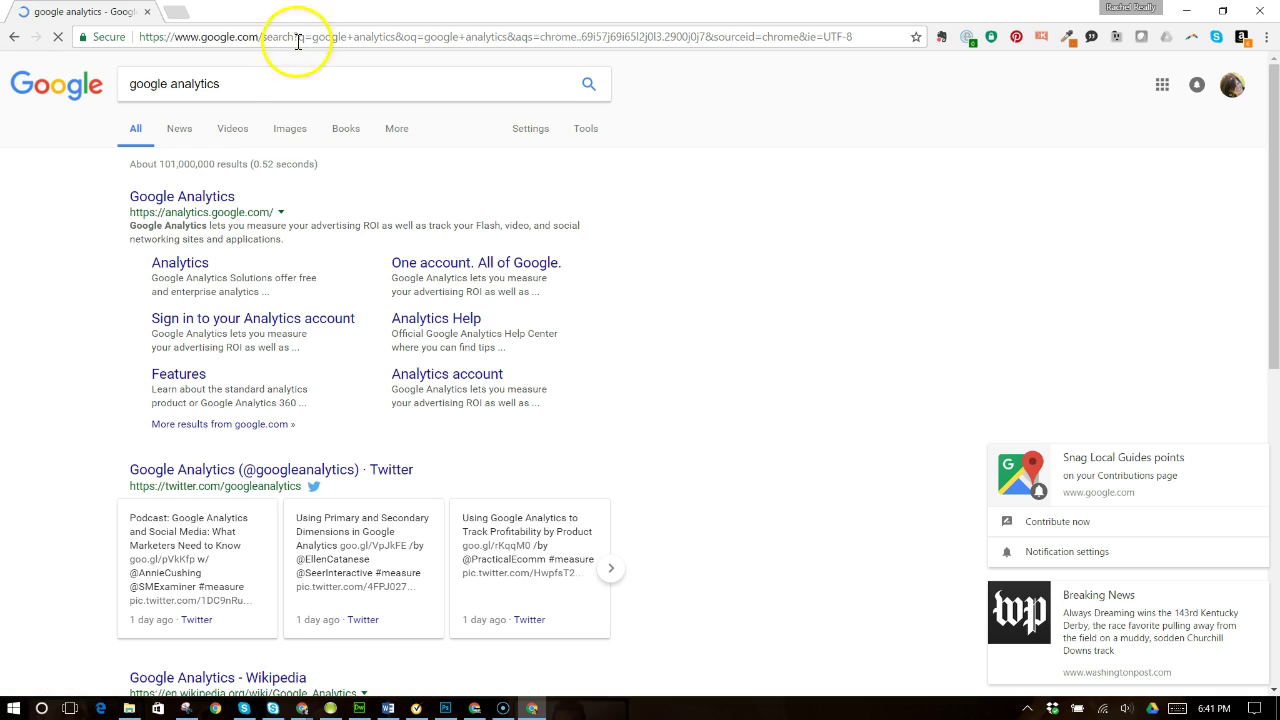
{"action": "left_click", "coordinate": [222, 200]}
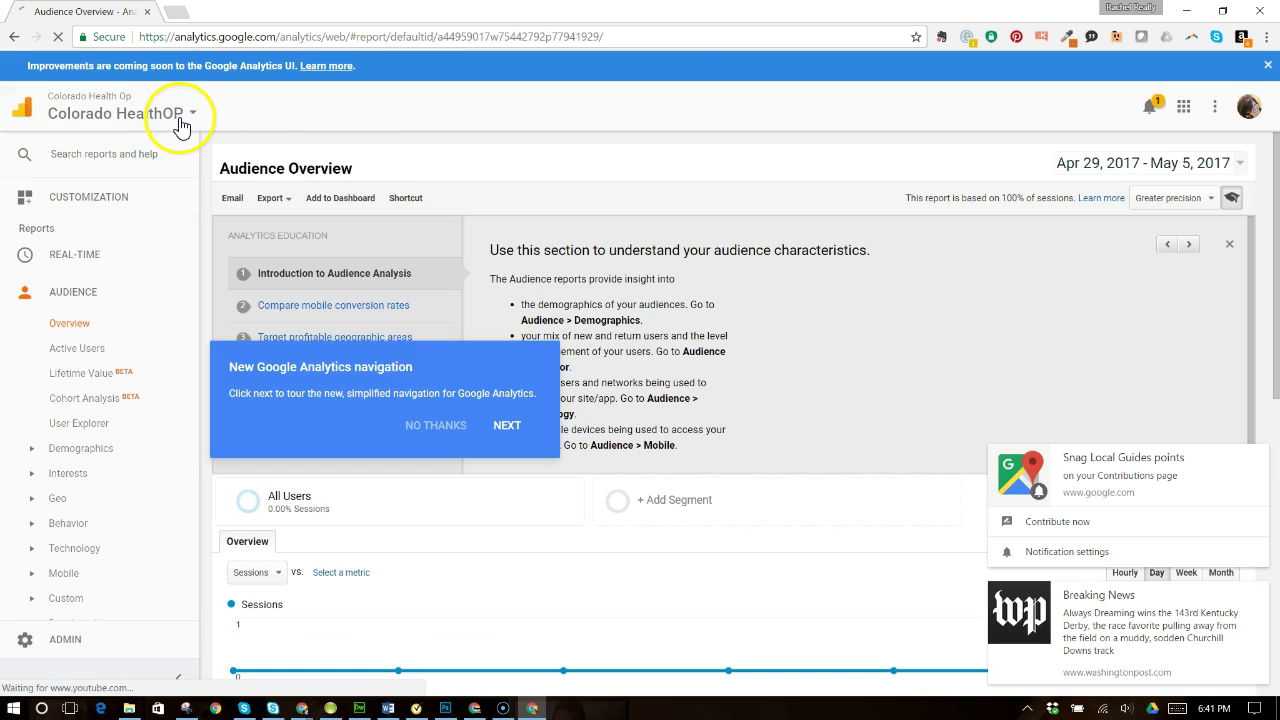
- Switch to the Really Social - All Website Data view and decline the navigation tour
{"action": "left_click", "coordinate": [180, 117]}
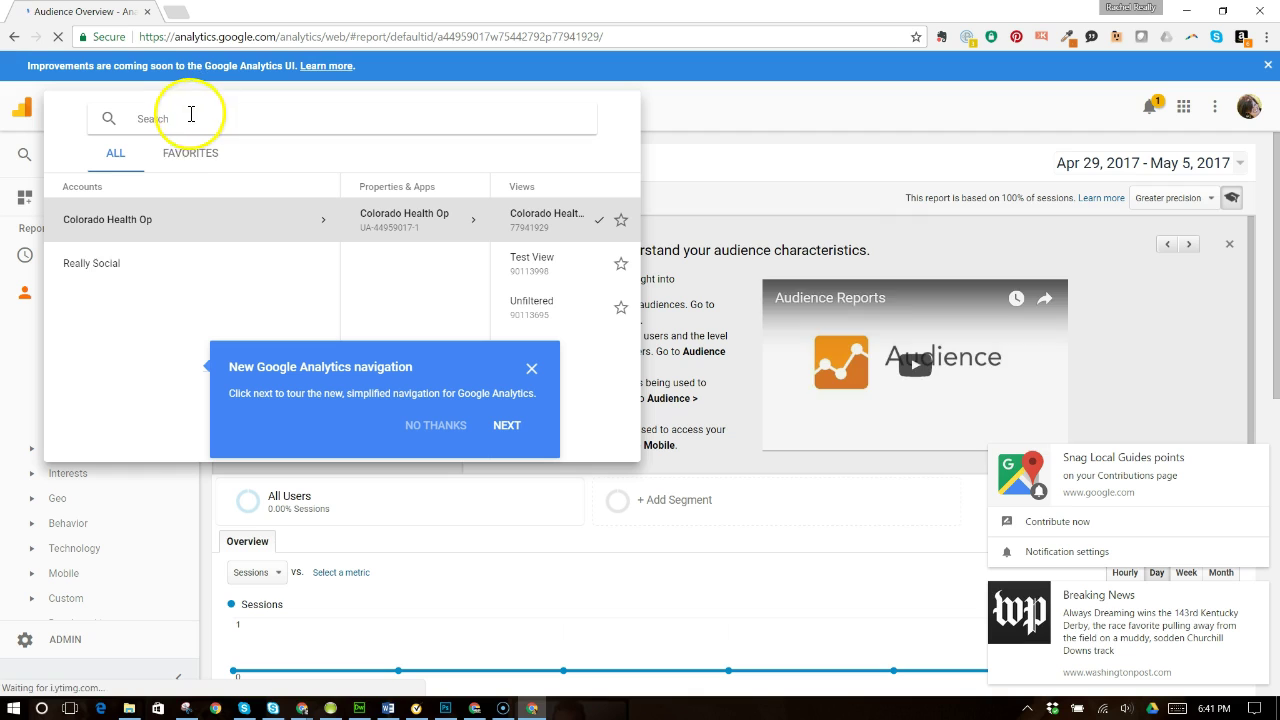
{"action": "left_click", "coordinate": [91, 270]}
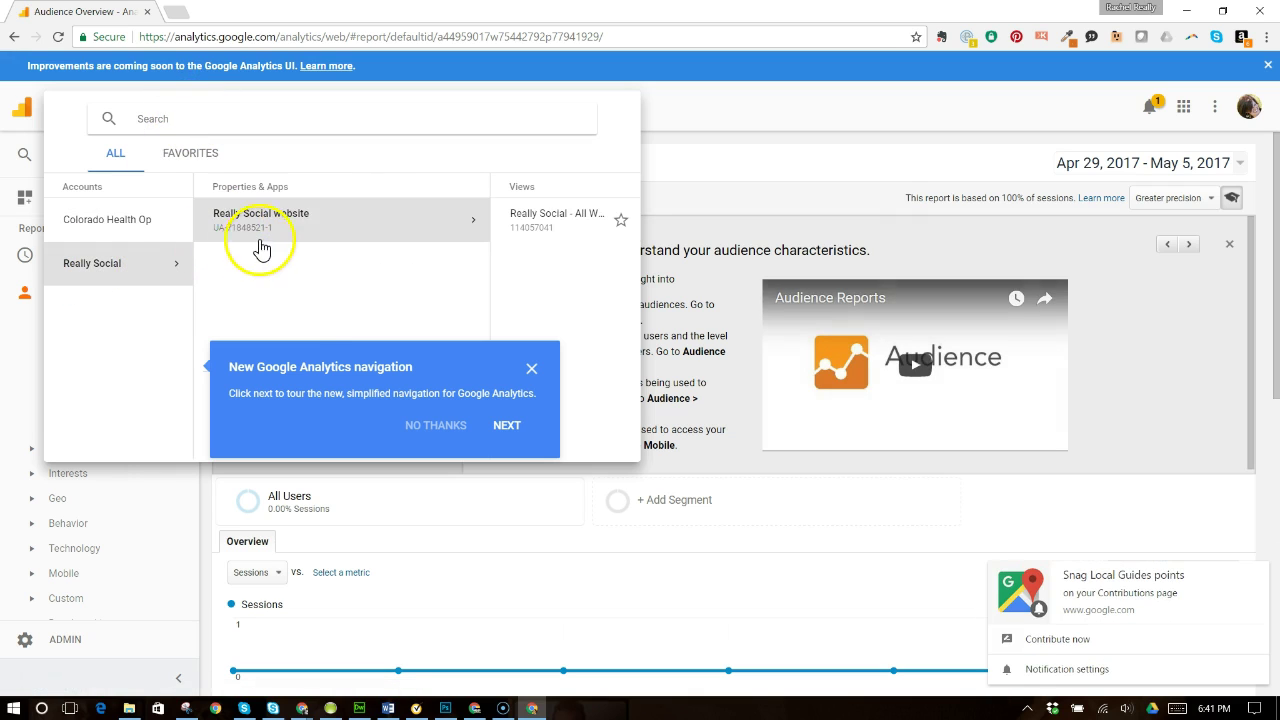
{"action": "left_click", "coordinate": [265, 228]}
{"action": "left_click", "coordinate": [447, 220]}
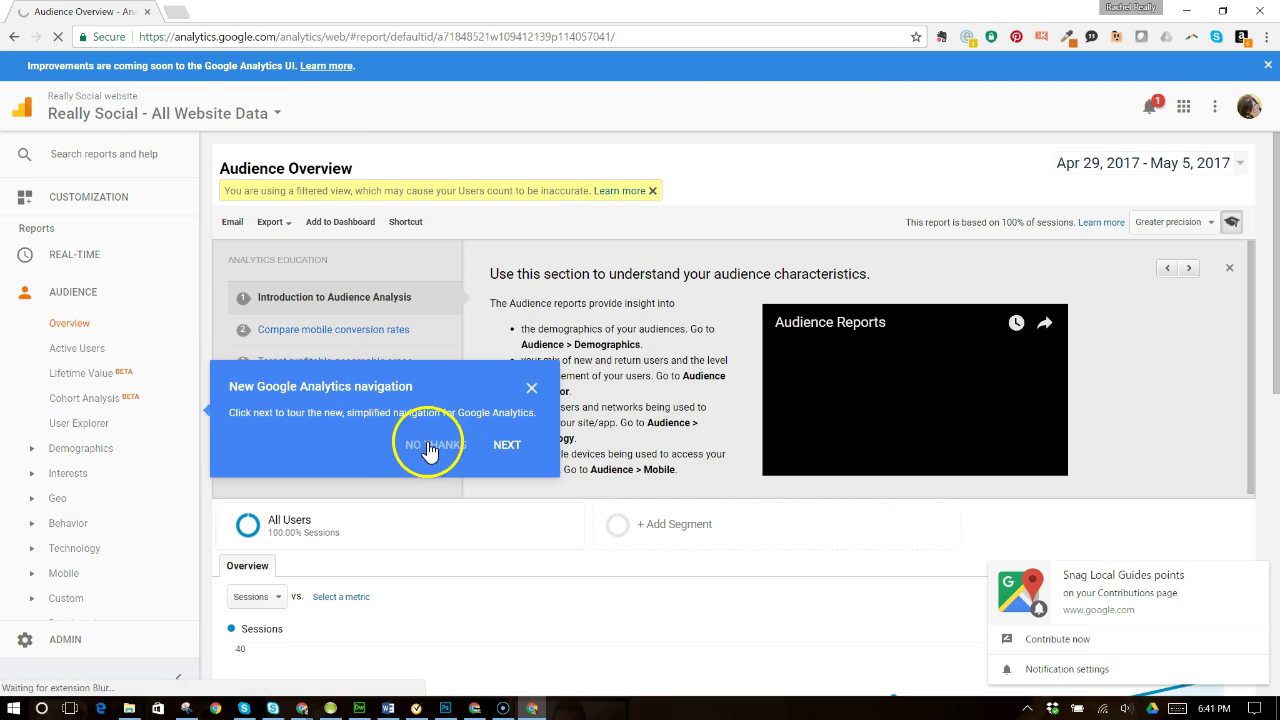
{"action": "left_click", "coordinate": [533, 390]}
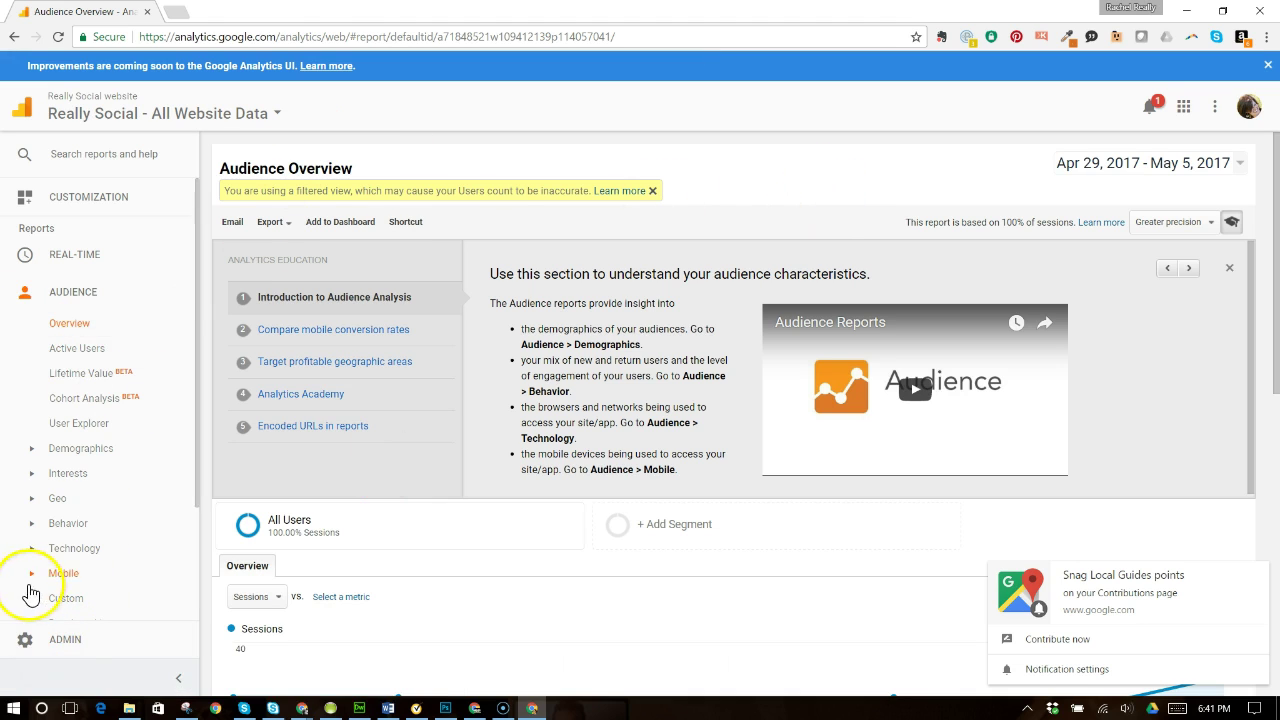
- Check the new user's permissions in property User Management, then return to Admin home
{"action": "left_click", "coordinate": [76, 643]}
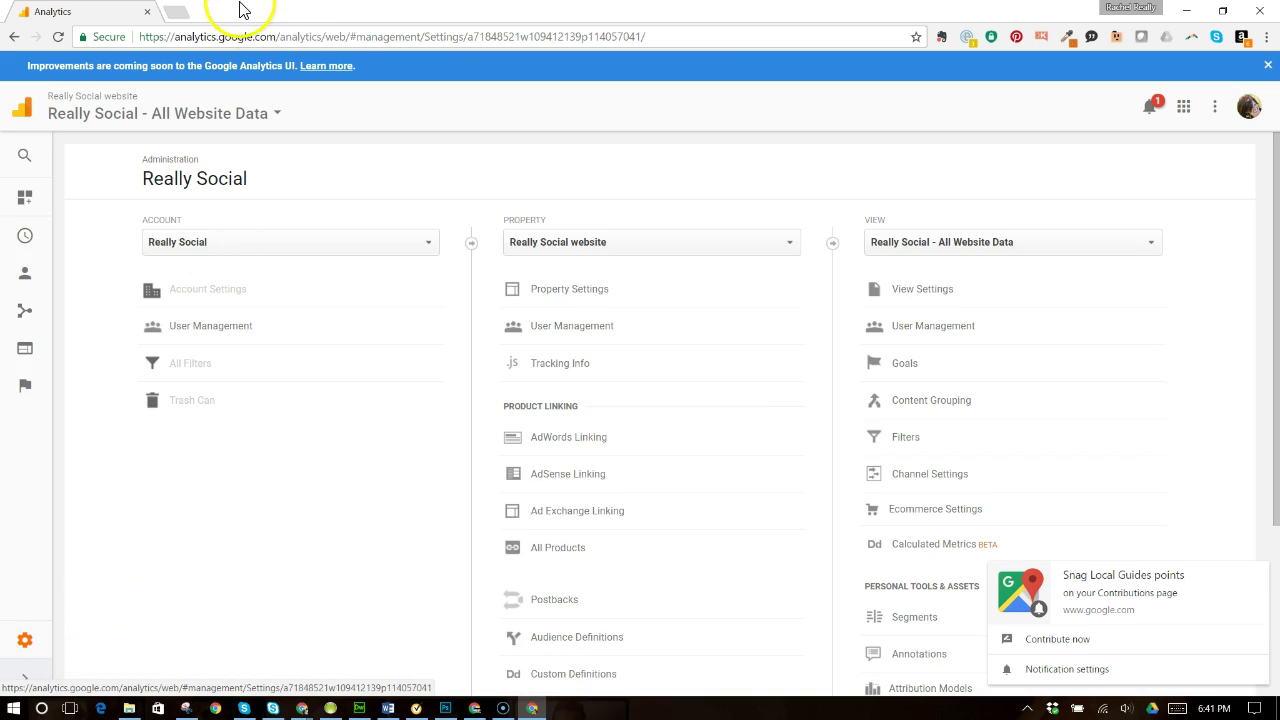
{"action": "left_click", "coordinate": [515, 326]}
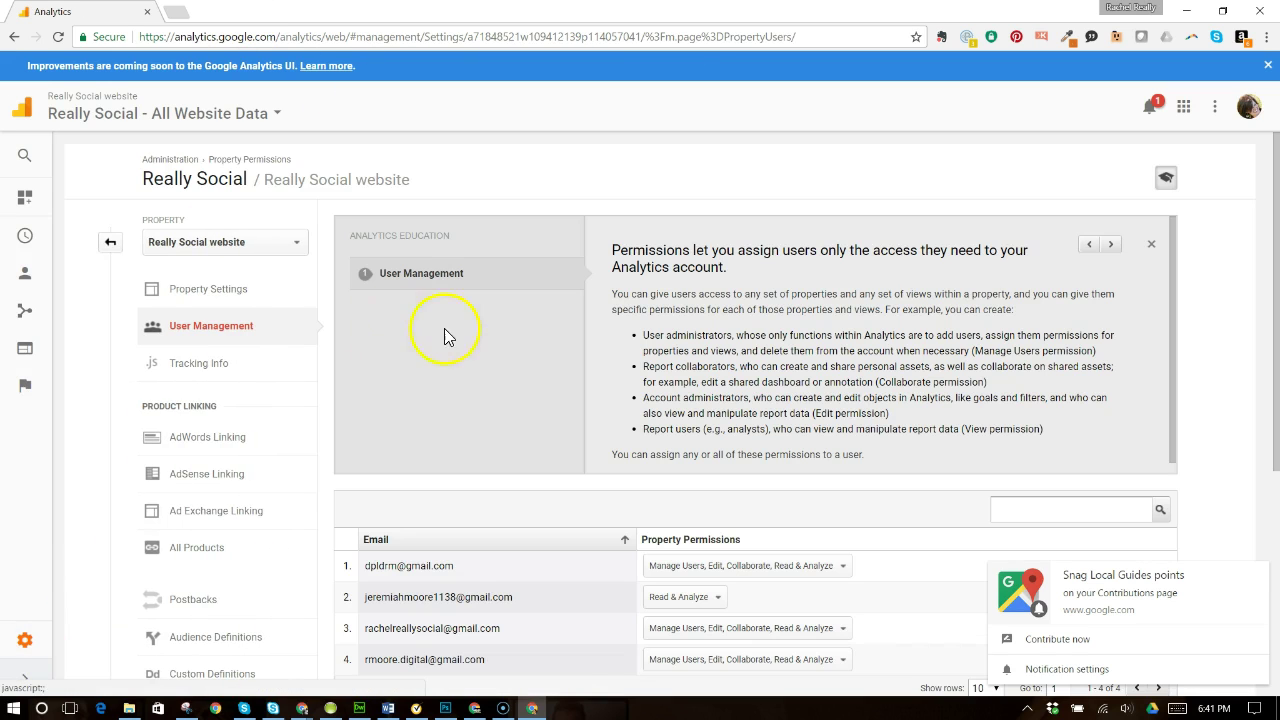
{"action": "scroll", "coordinate": [514, 591], "scroll_direction": "down", "scroll_amount": 1}
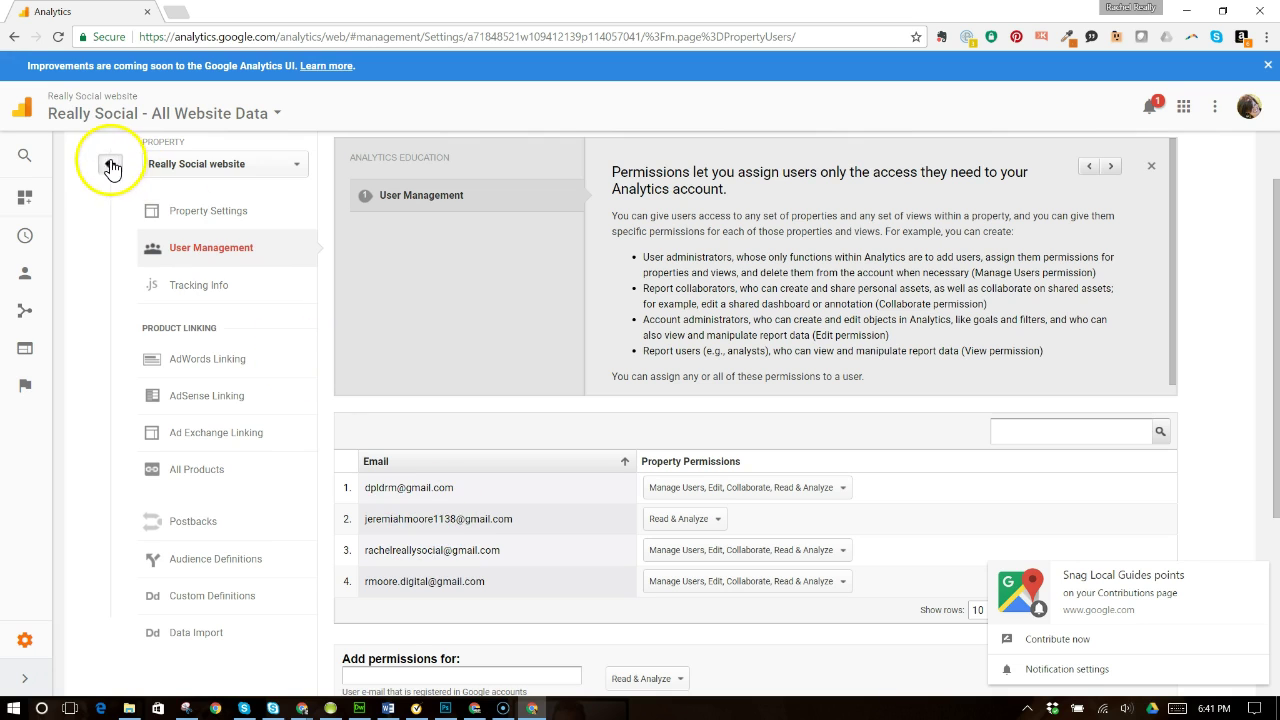
{"action": "left_click", "coordinate": [111, 166]}
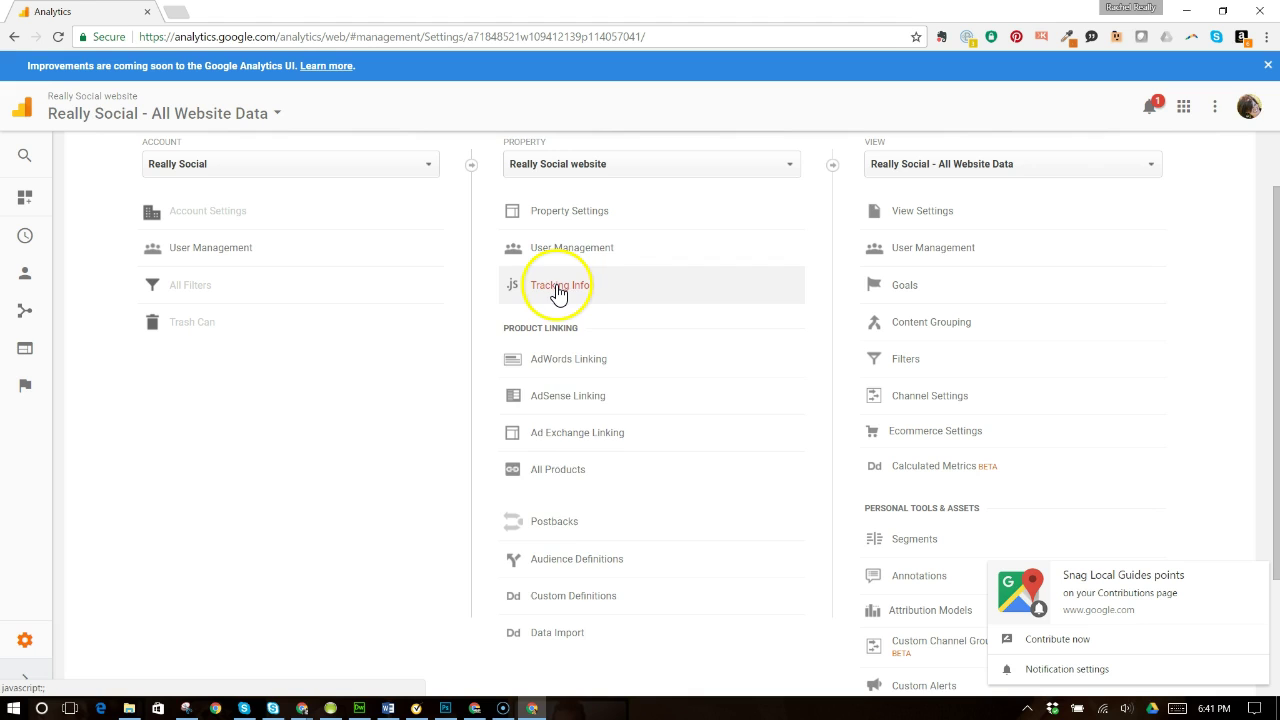
- Open the Really Social website property's Tracking Info > Tracking Code page
{"action": "left_click", "coordinate": [558, 292]}
{"action": "left_click", "coordinate": [553, 313]}
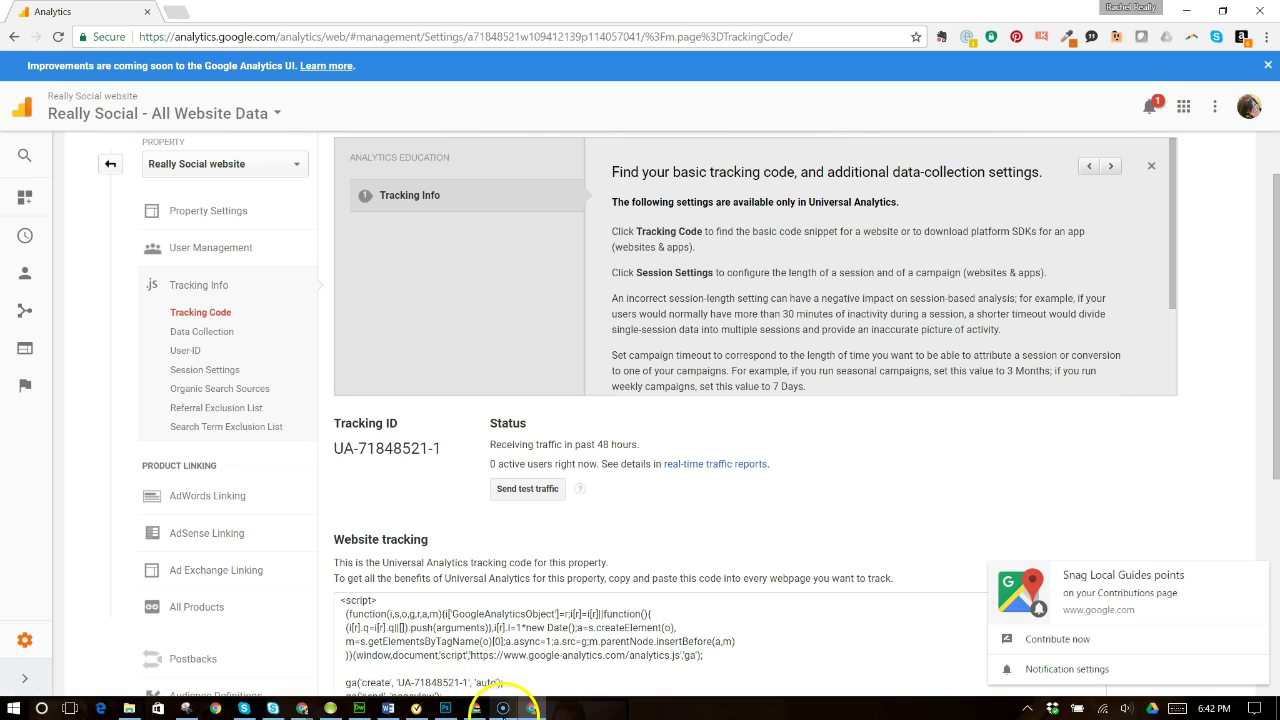
{"action": "left_click", "coordinate": [506, 709]}
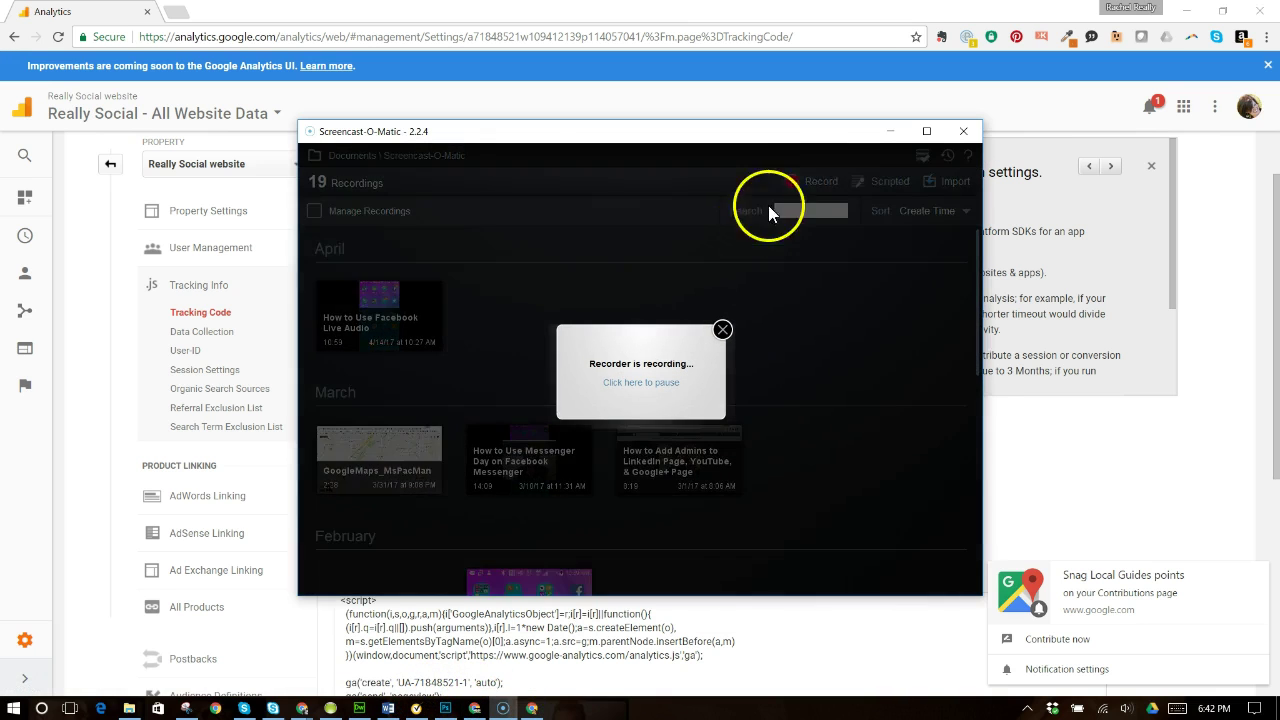